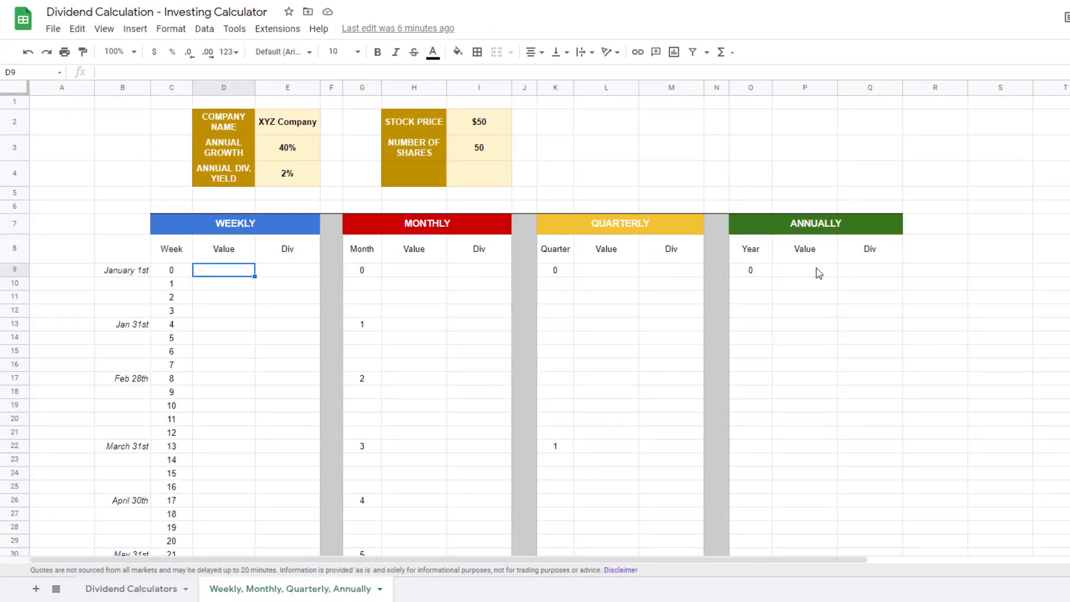
Enter 10 in the annual growth cell E3 and 3 in the dividend yield cell E4.
left_click(12, 269)
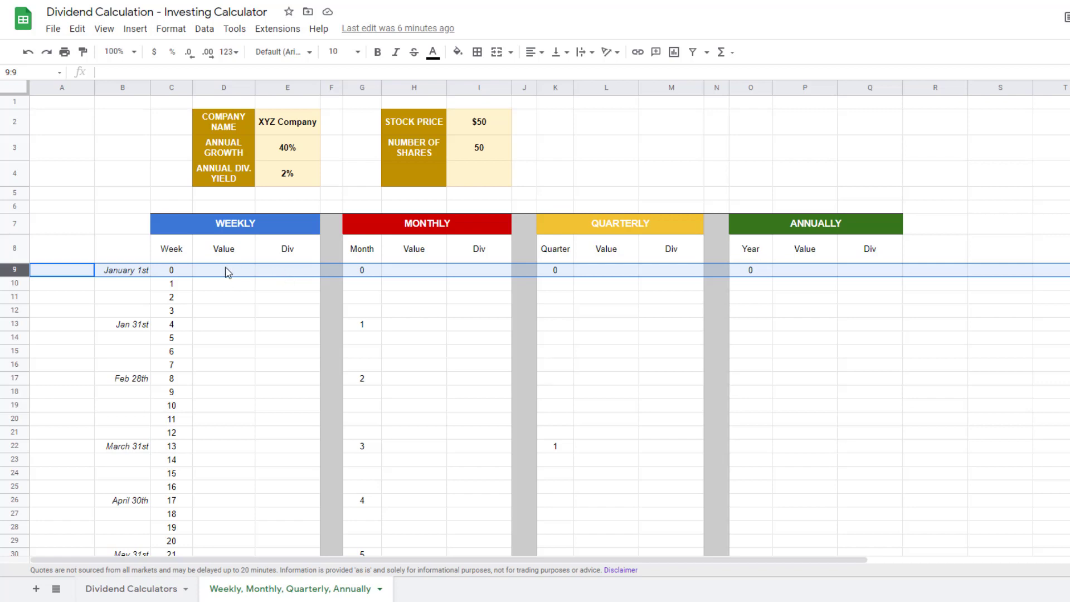
left_click(303, 184)
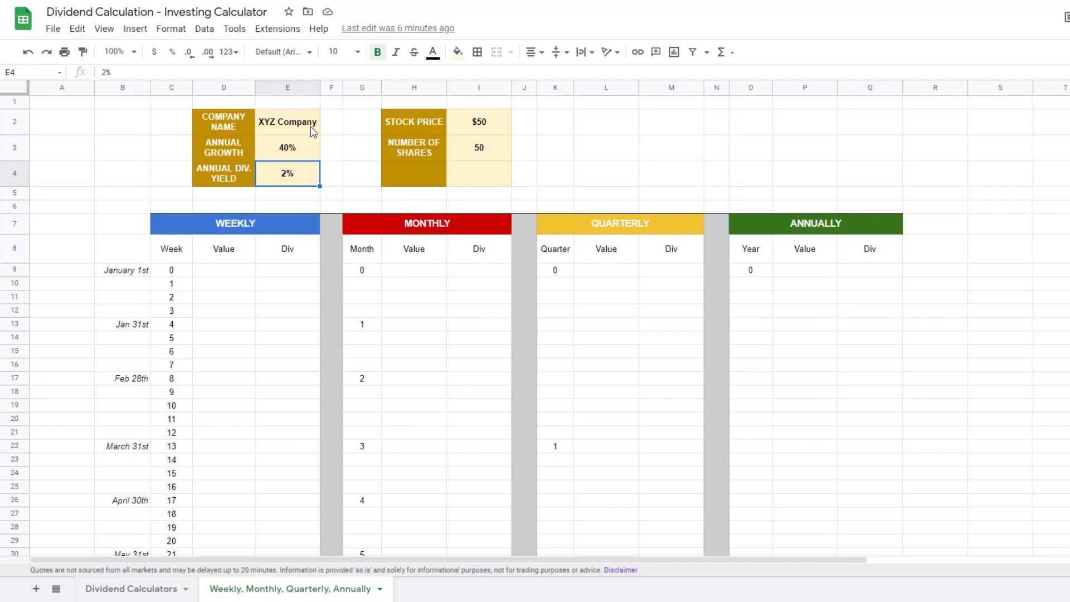
left_click(299, 156)
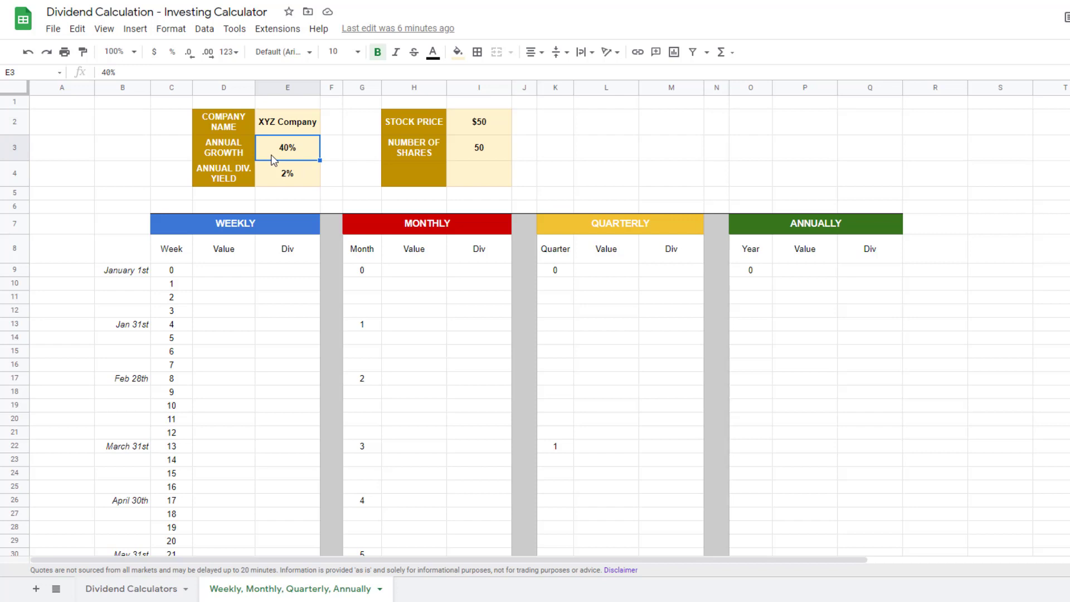
type("10")
key("Return")
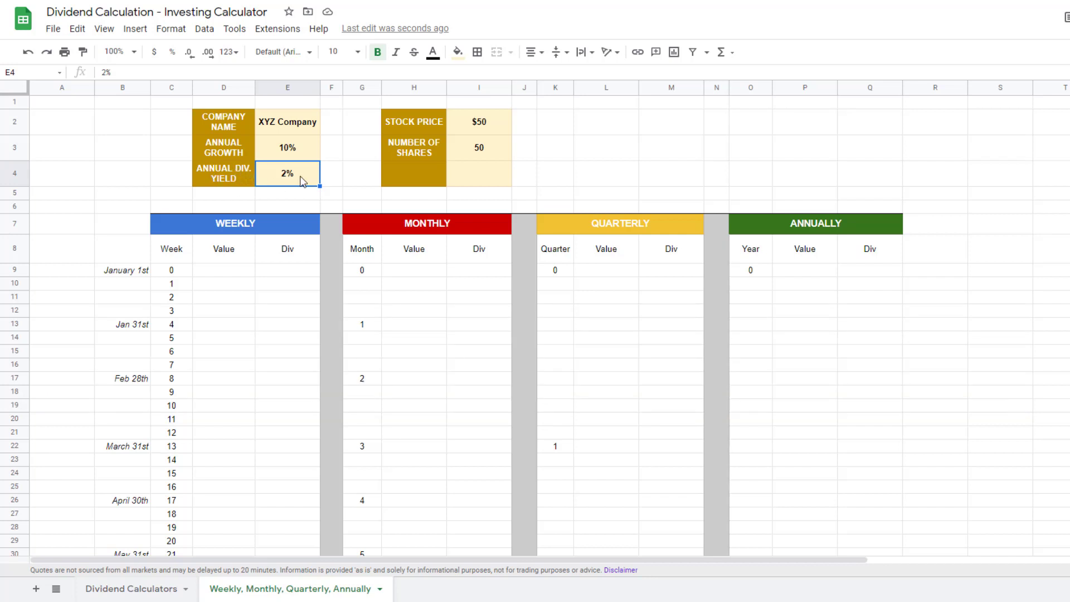
type("3")
key("Return")
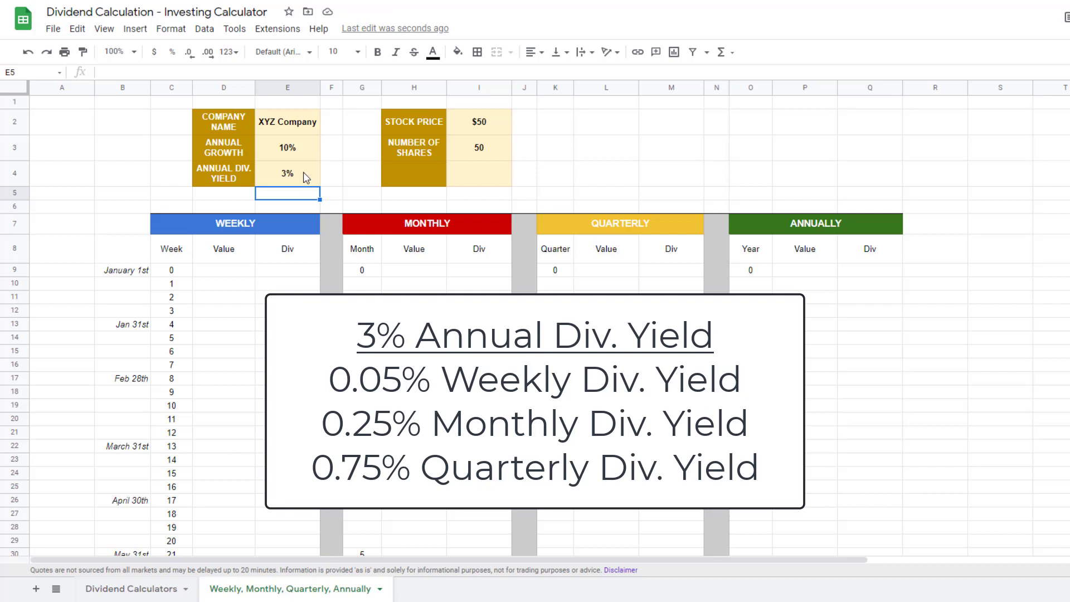
left_click(465, 123)
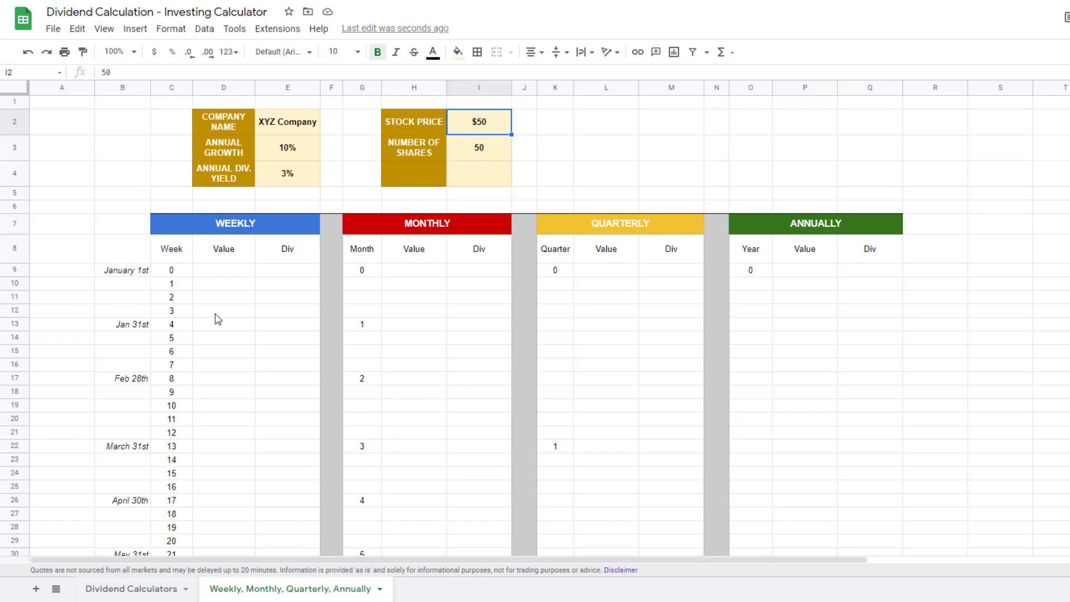
Build the weekly starting Value formula as stock price times number of shares.
left_click(222, 271)
type("=")
left_click(479, 121)
type("*")
left_click(414, 269)
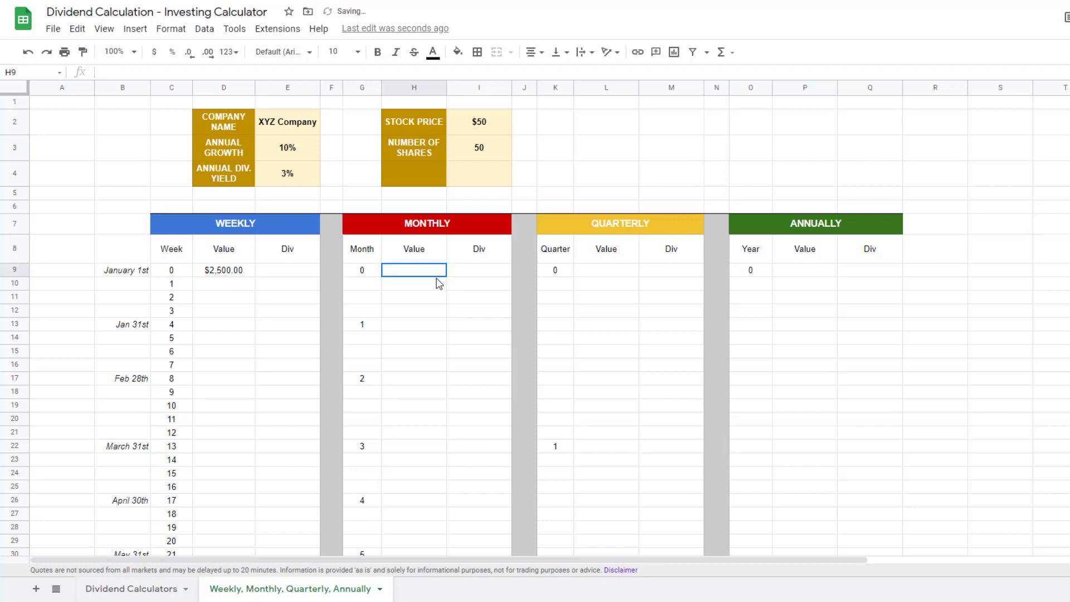
Give the other sections the same $2,500.00 starting value and set all period-zero dividends to 0.
left_click(605, 270)
left_click(804, 269)
type("=")
left_click(478, 121)
type("*")
left_click(482, 155)
key("Return")
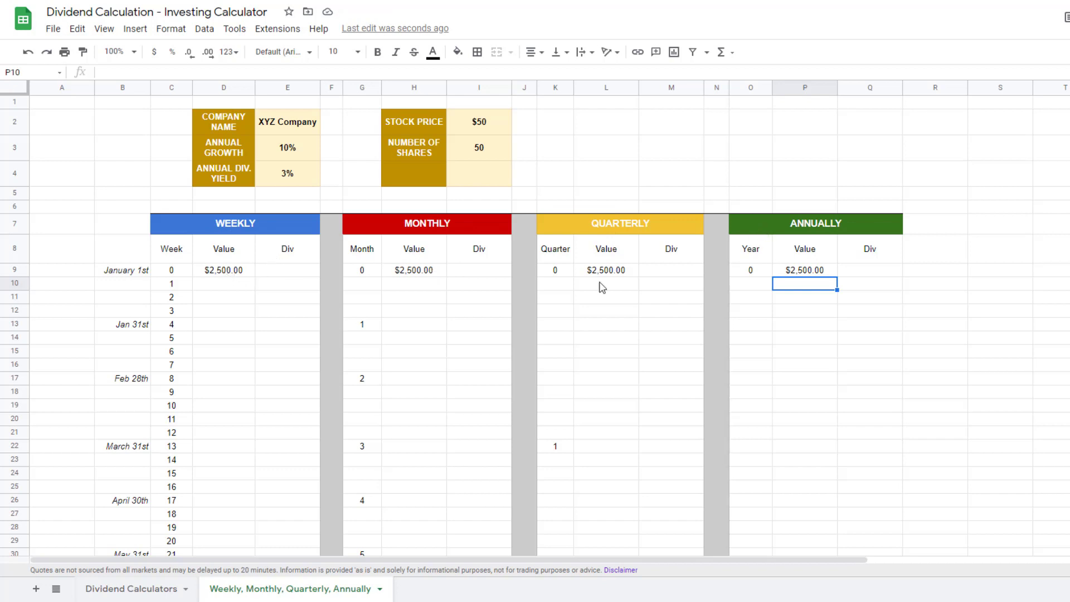
left_click(308, 271)
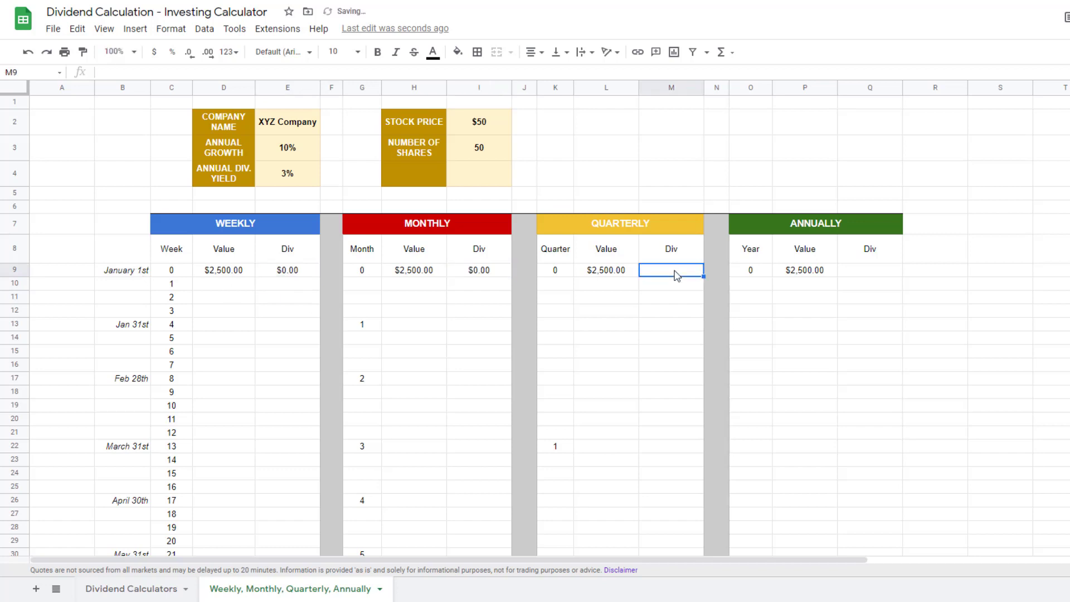
left_click(232, 285)
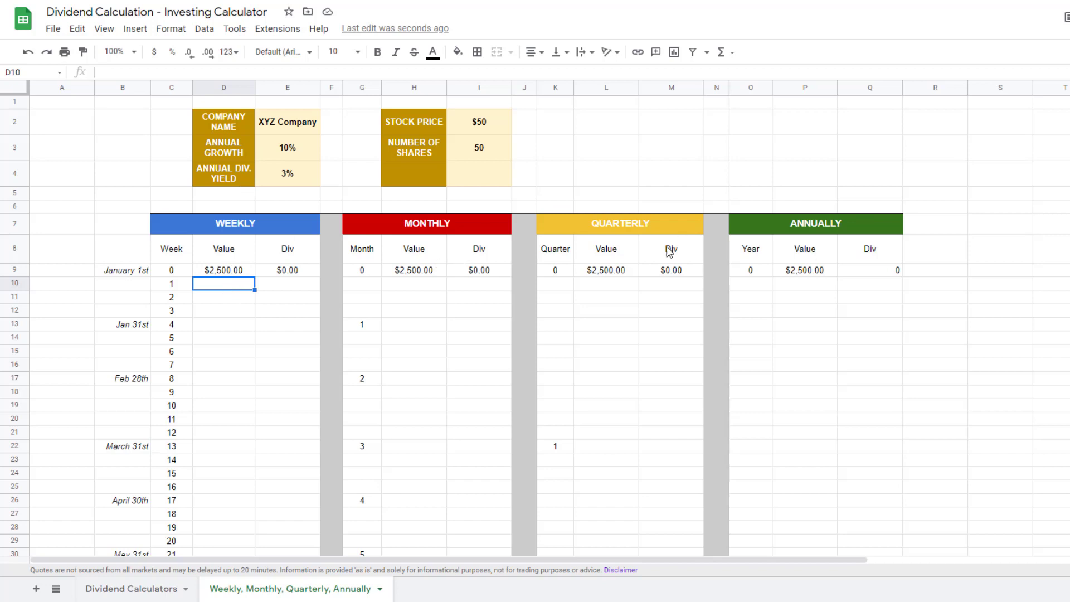
Enter =D9*(1+E3/52) in D10 and paste it into the monthly row-10 Value.
type("=D9*(1+E3/52)")
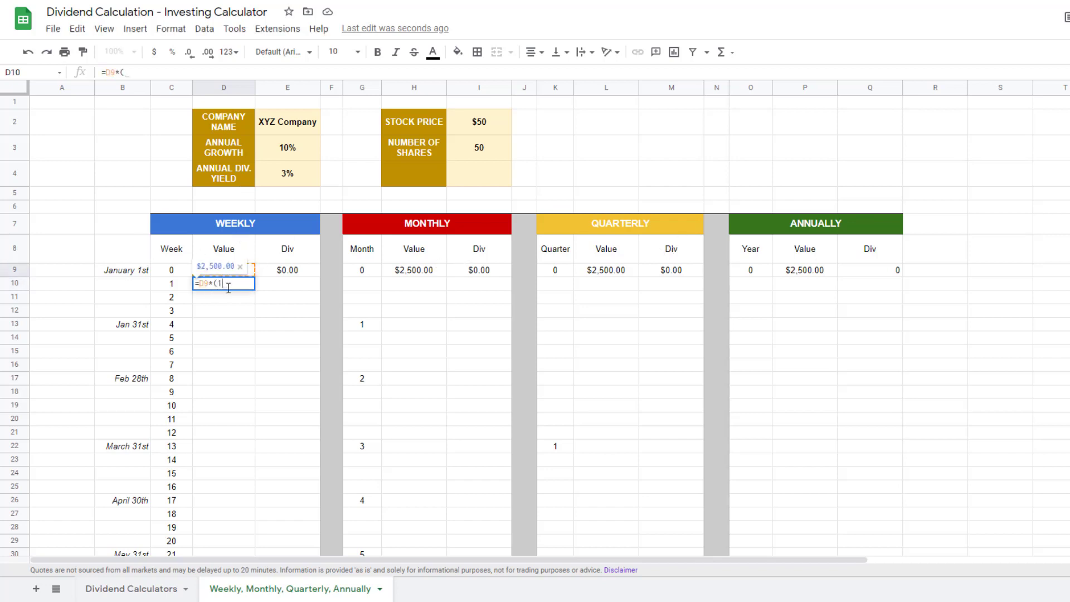
key("Return")
left_click(418, 287)
type("=D9*(1+(E3/52))")
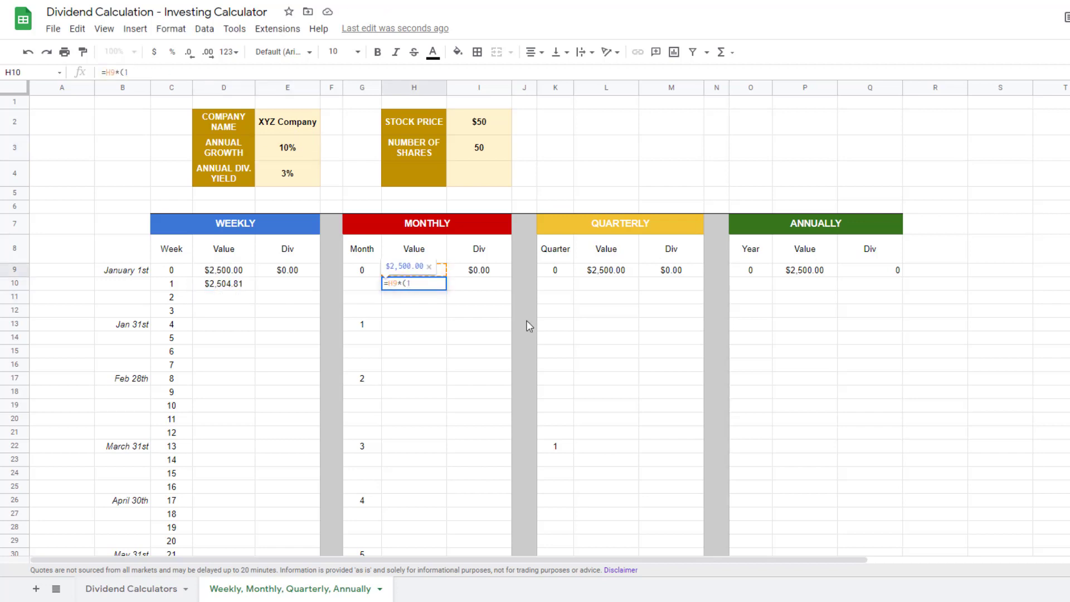
Paste the growth formula into the quarterly and annual row-10 Values and verify $2,504.81.
double_click(224, 283)
left_click(605, 283)
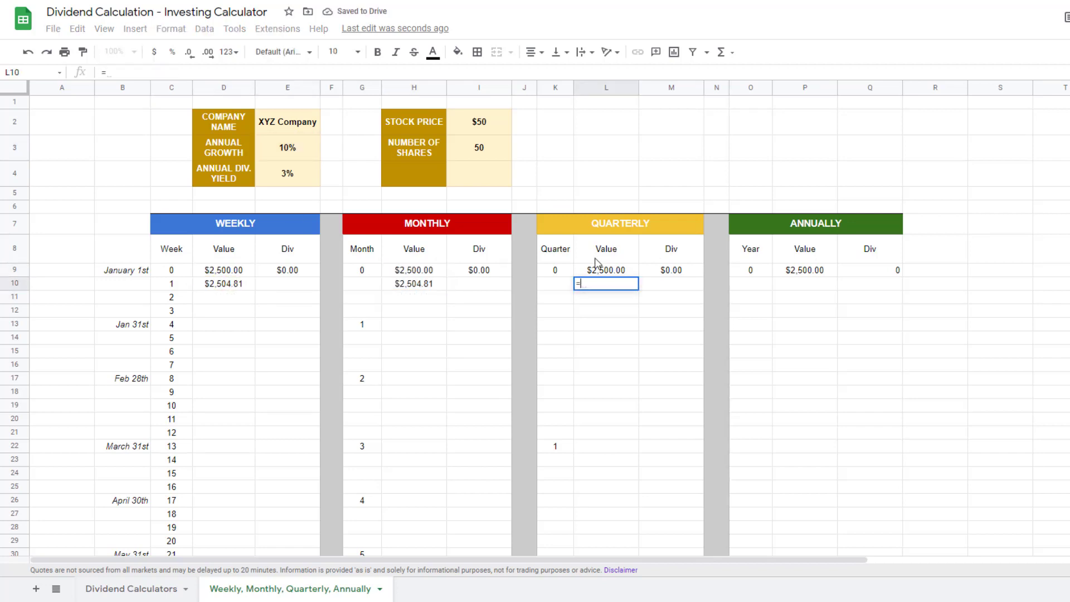
key("ctrl+v")
double_click(619, 284)
left_click(803, 283)
key("ctrl+v")
double_click(802, 283)
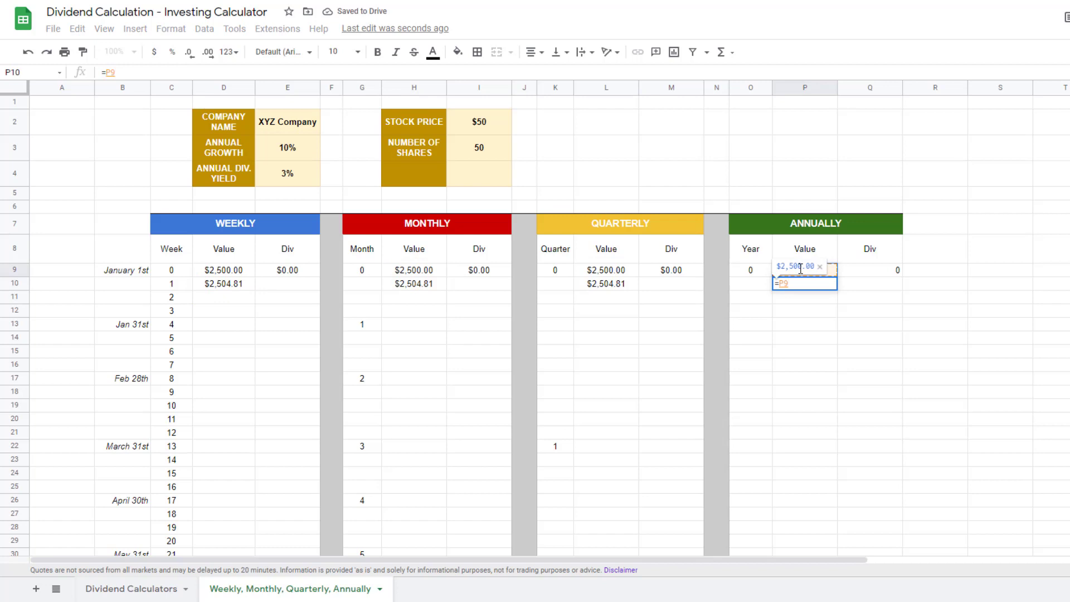
left_click(14, 283)
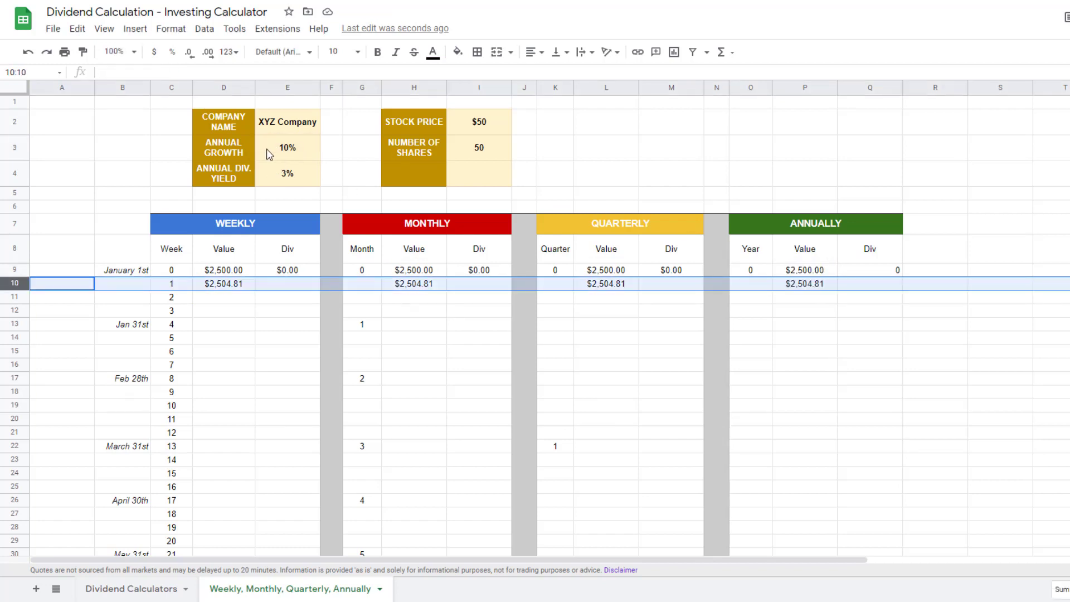
left_click(248, 312)
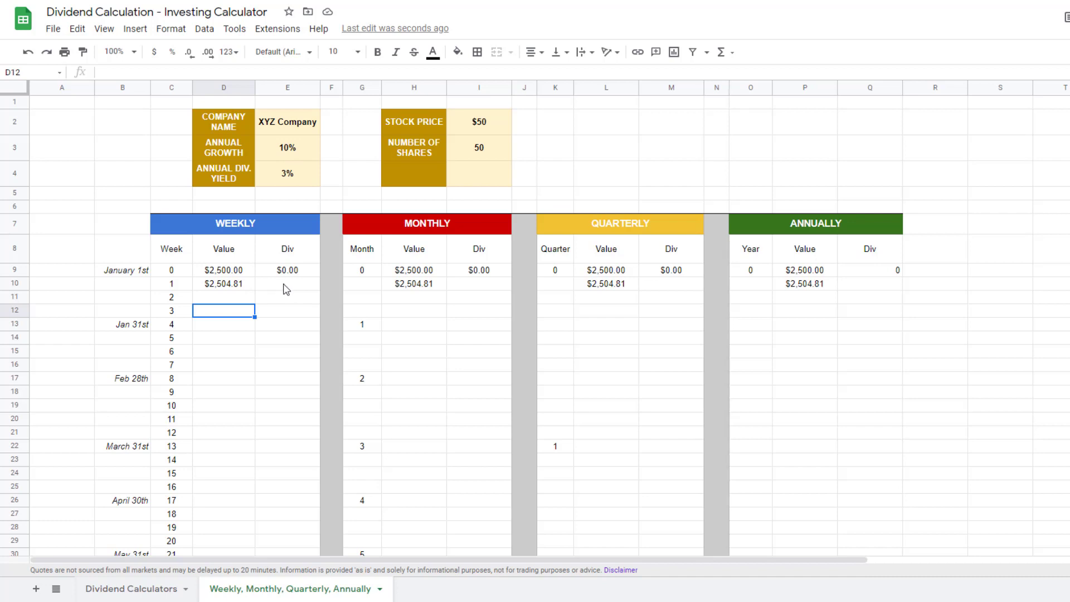
Enter =D10*E4/52 in E10 for a $1.45 weekly dividend and paste it into the other Div cells.
left_click(16, 283)
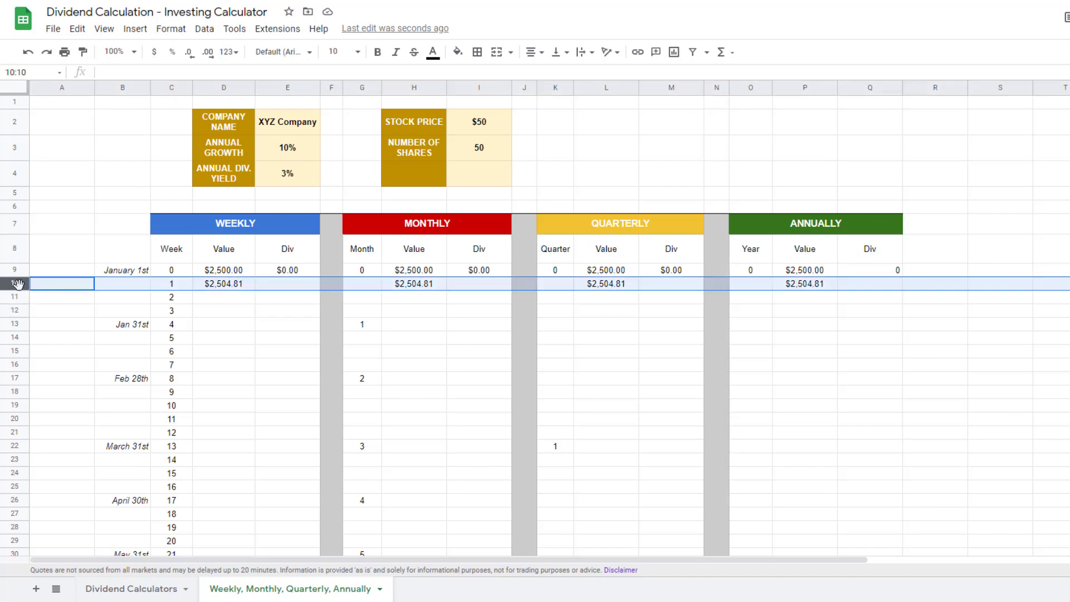
left_click(296, 285)
type("=D10*E4/52")
key("Return")
left_click(485, 284)
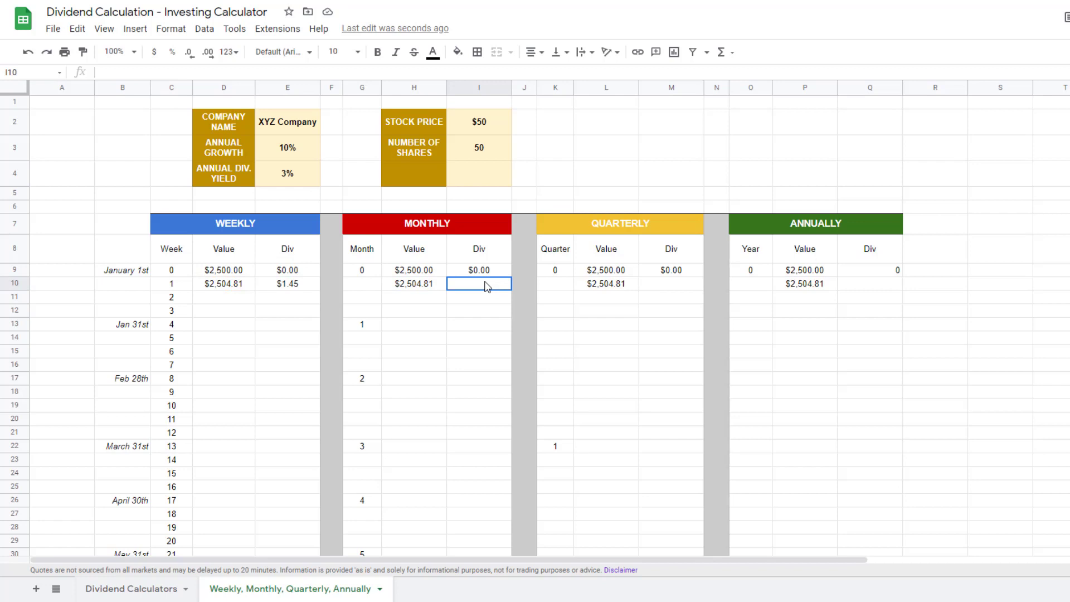
key("ctrl+v")
Format the annual Div column as currency and review the month-one and quarter-one dividends.
key("ctrl+shift+Down")
scroll(492, 334, "up", 10)
left_click(154, 52)
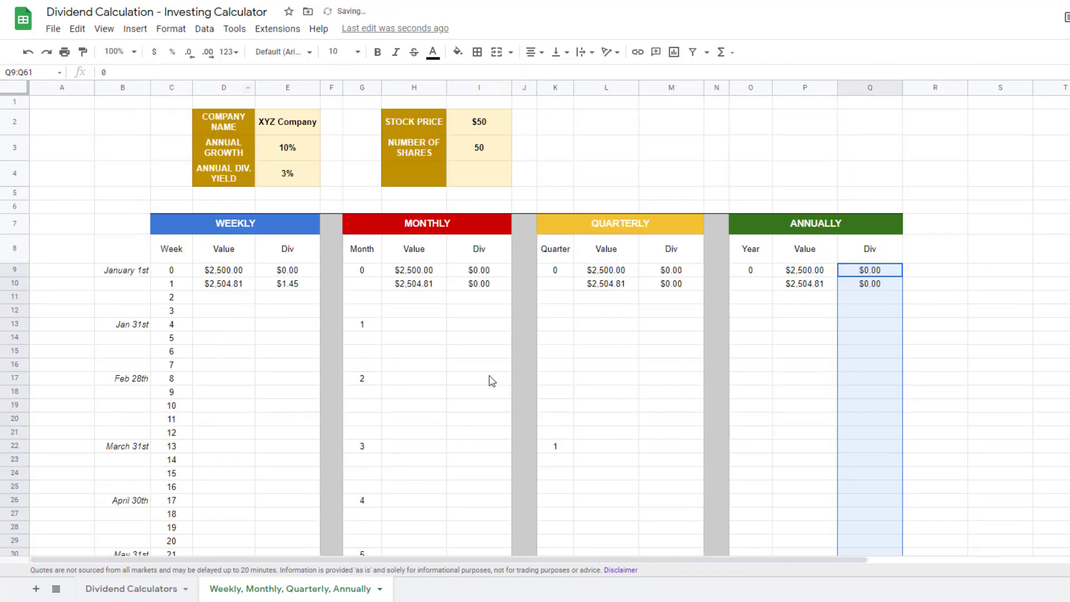
left_click(481, 365)
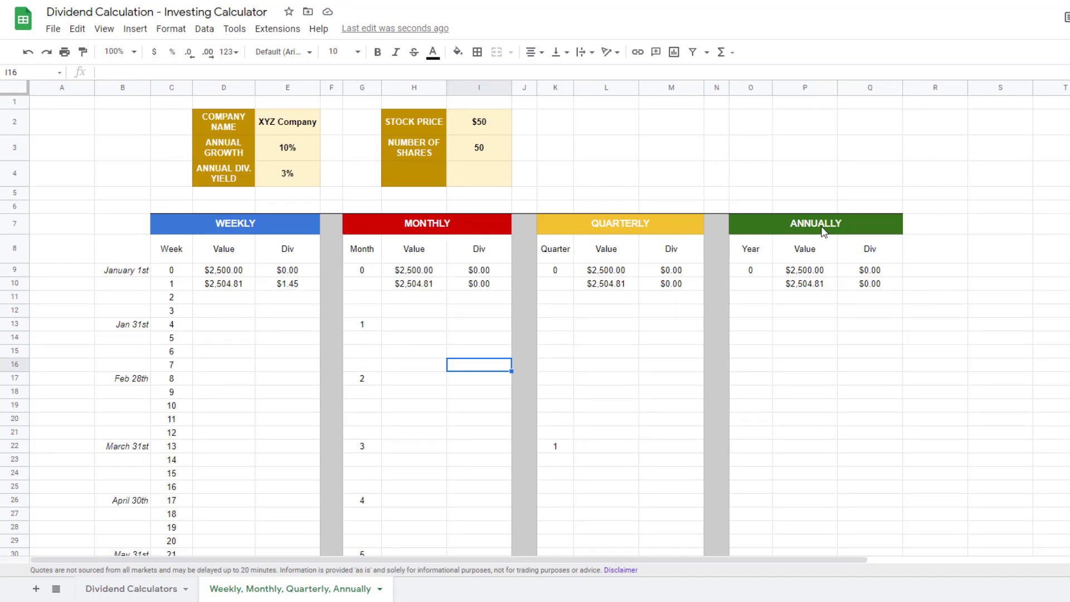
left_click(478, 326)
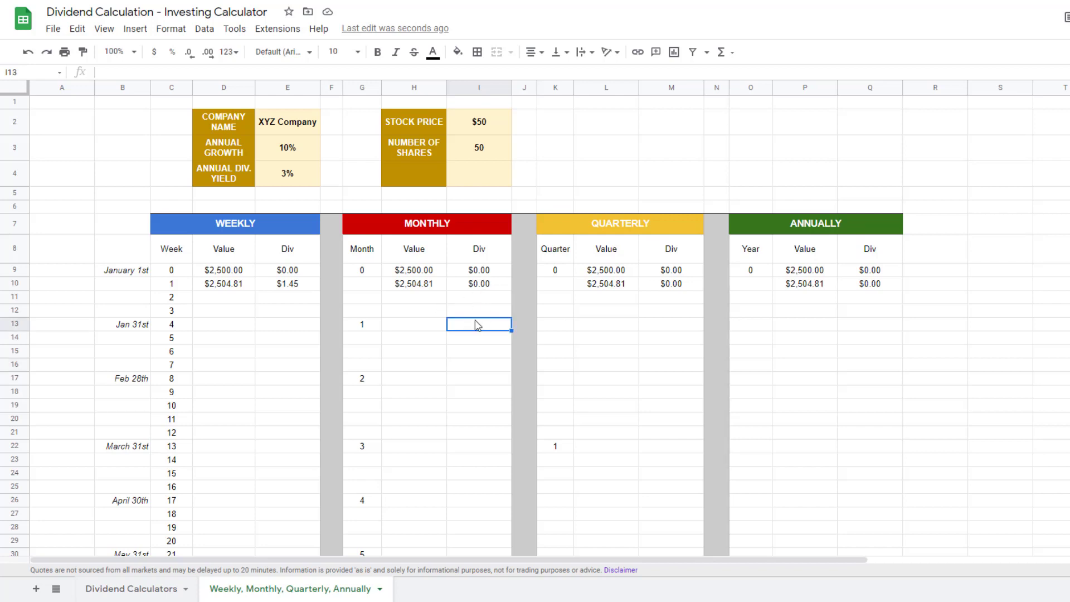
left_click(680, 451)
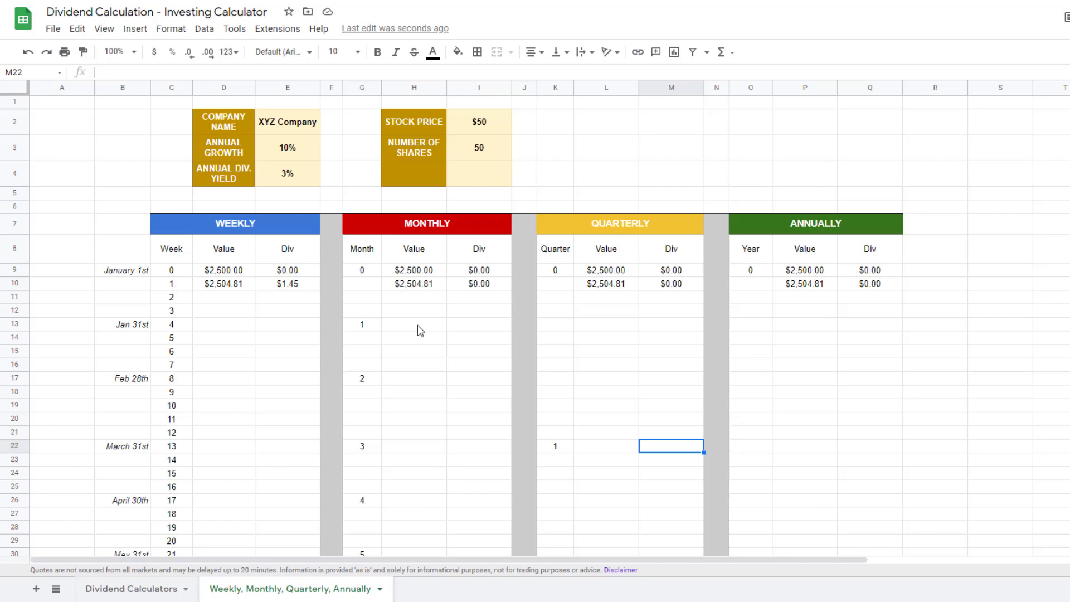
left_click(16, 324)
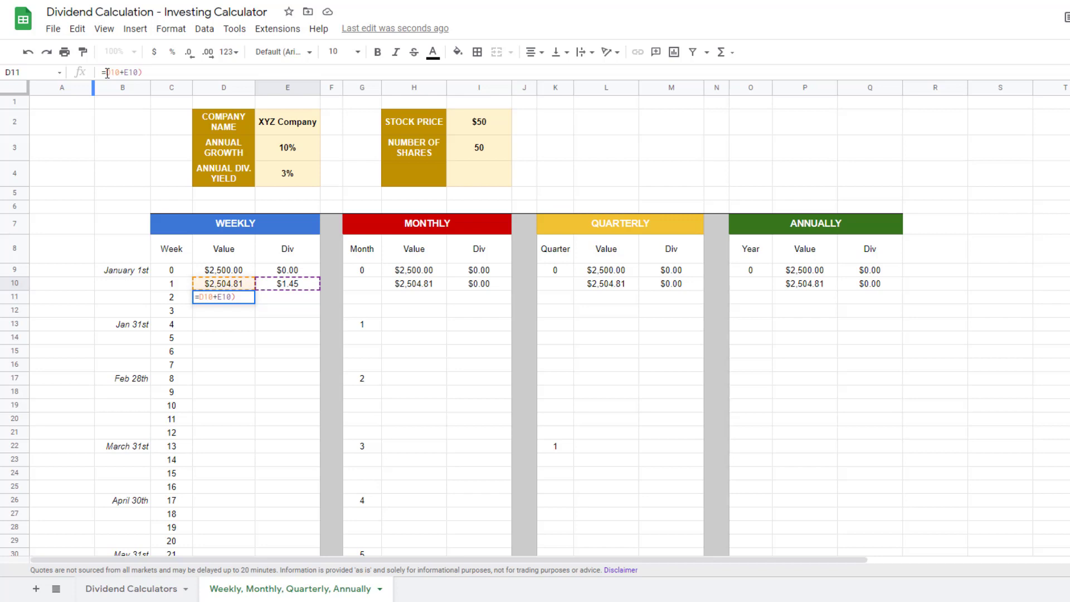
Change D11 to =(D10+E10)*(1+$E$3/52), fill through week 4, and copy into the other tables.
left_click(107, 72)
type("(")
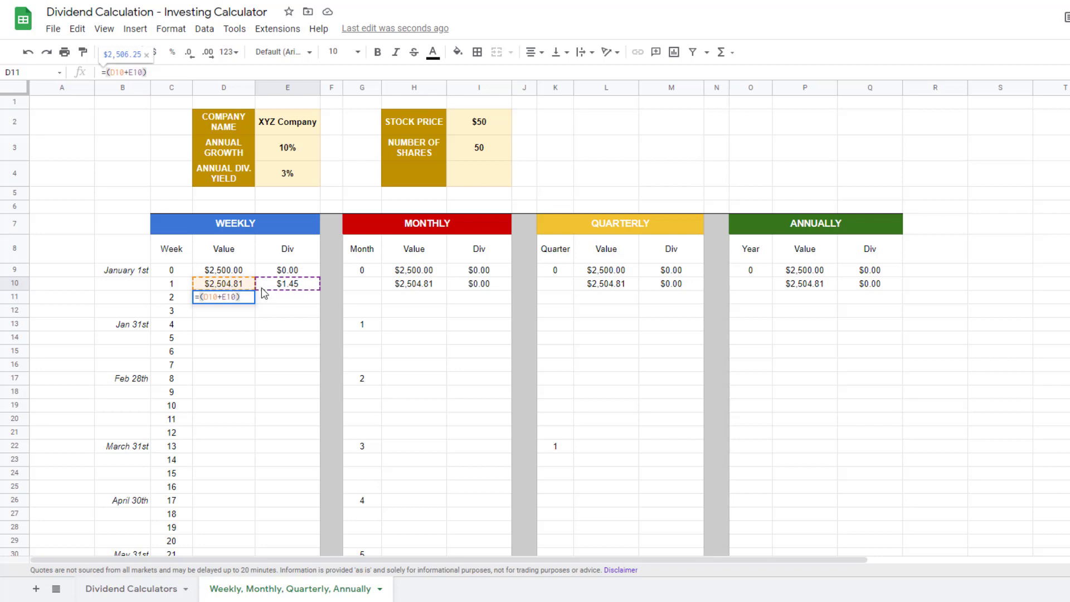
type("*(1+$E$3/52)")
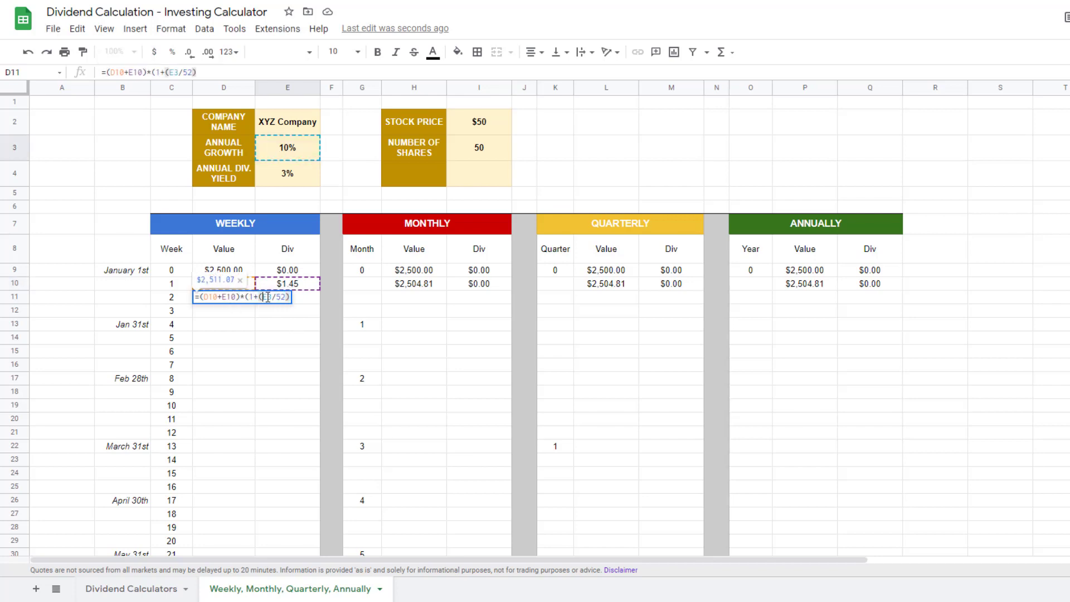
left_click(295, 286)
left_click_drag(319, 290, 319, 324)
left_click_drag(414, 284, 511, 325)
key("ctrl+c")
left_click(606, 284)
key("ctrl+v")
key("ctrl+v")
left_click(599, 396)
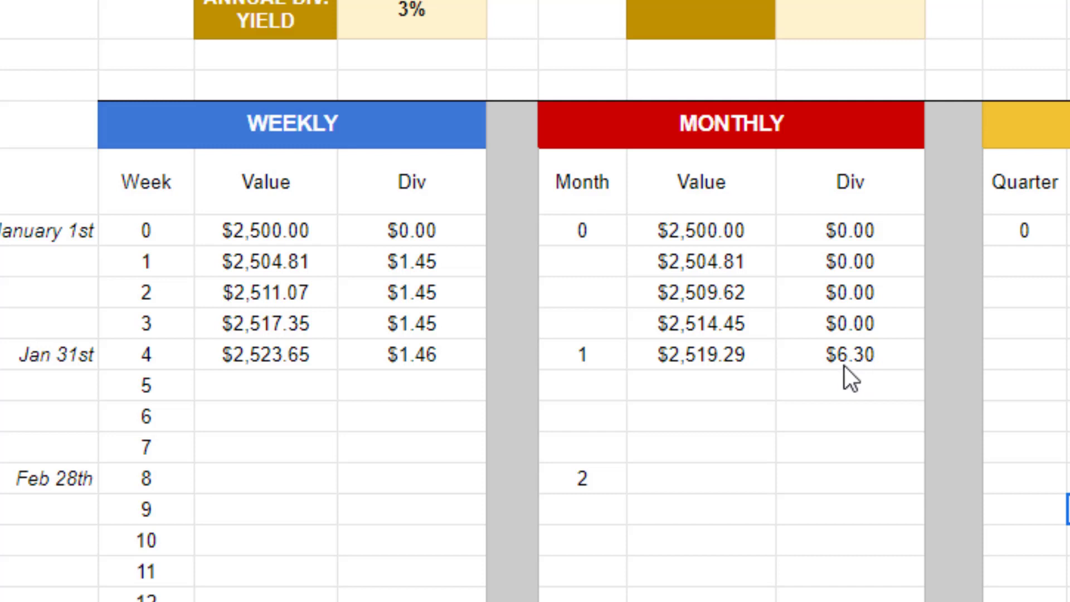
left_click(731, 356)
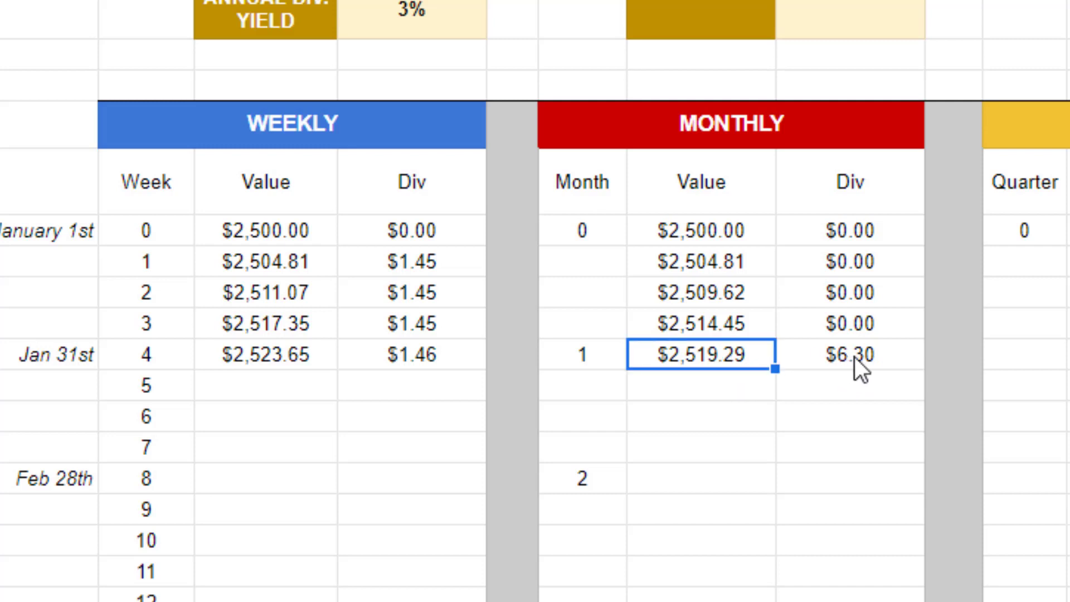
left_click(730, 387)
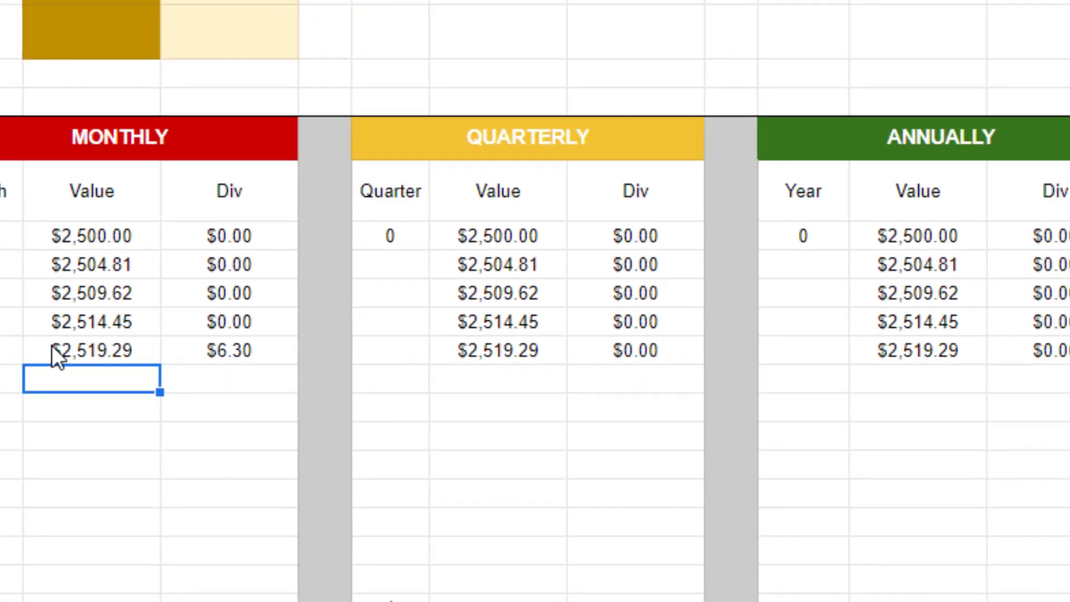
left_click(661, 361)
left_click(497, 355)
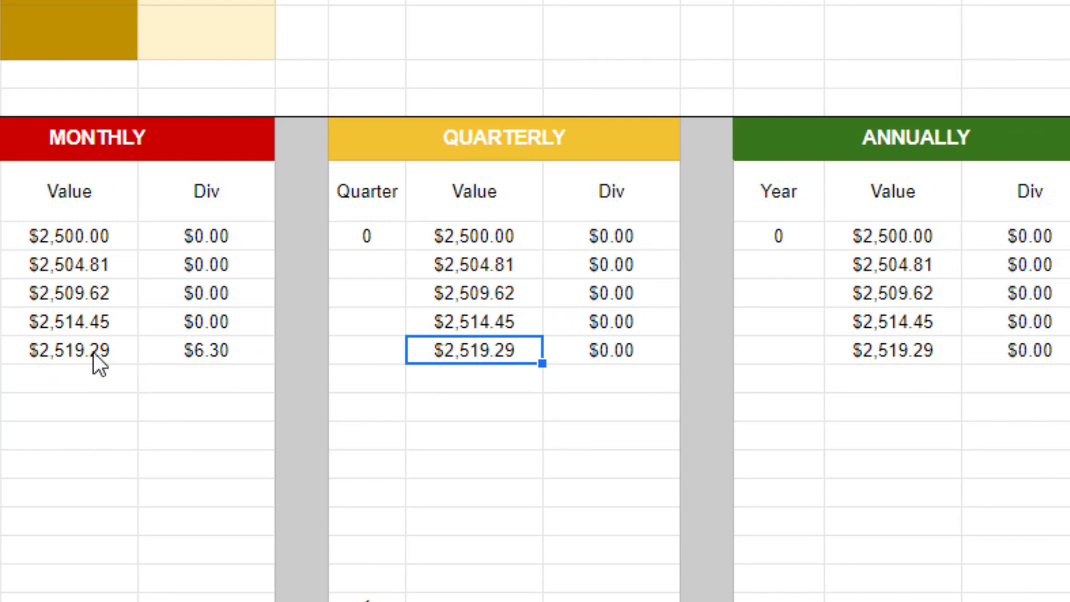
left_click(92, 355)
left_click(487, 352)
left_click(892, 350)
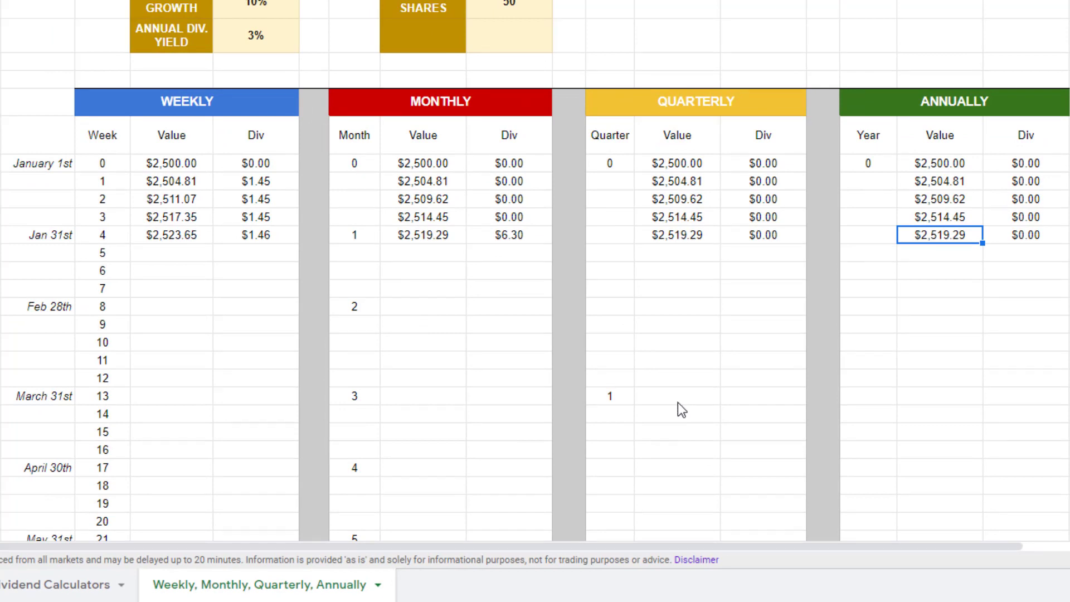
left_click(676, 397)
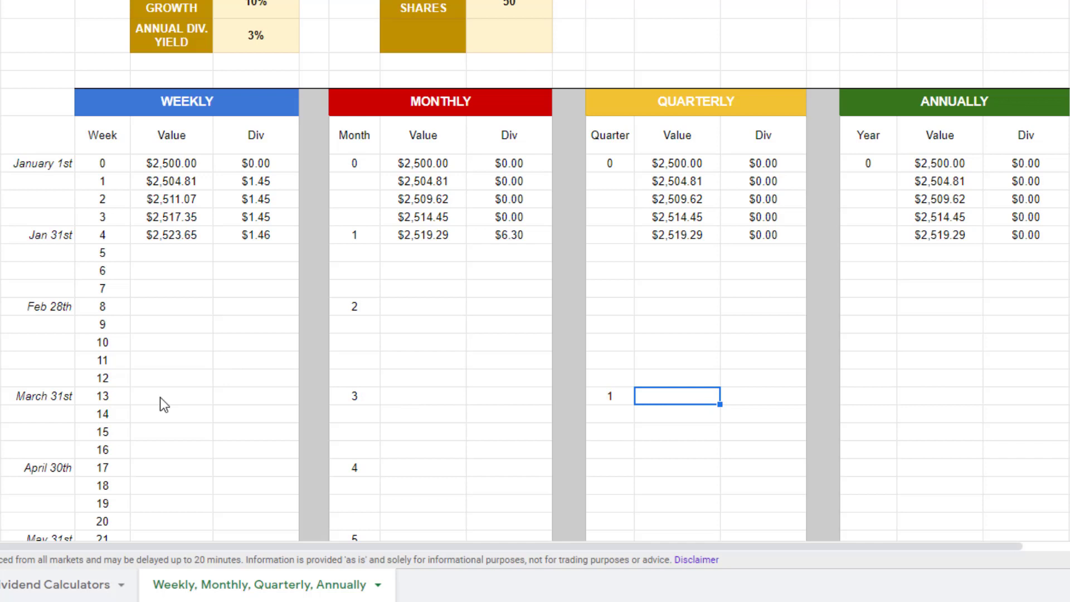
Fill the Weekly, Monthly, Quarterly and Annually columns down to week 13.
left_click_drag(299, 243, 298, 404)
left_click_drag(423, 234, 445, 405)
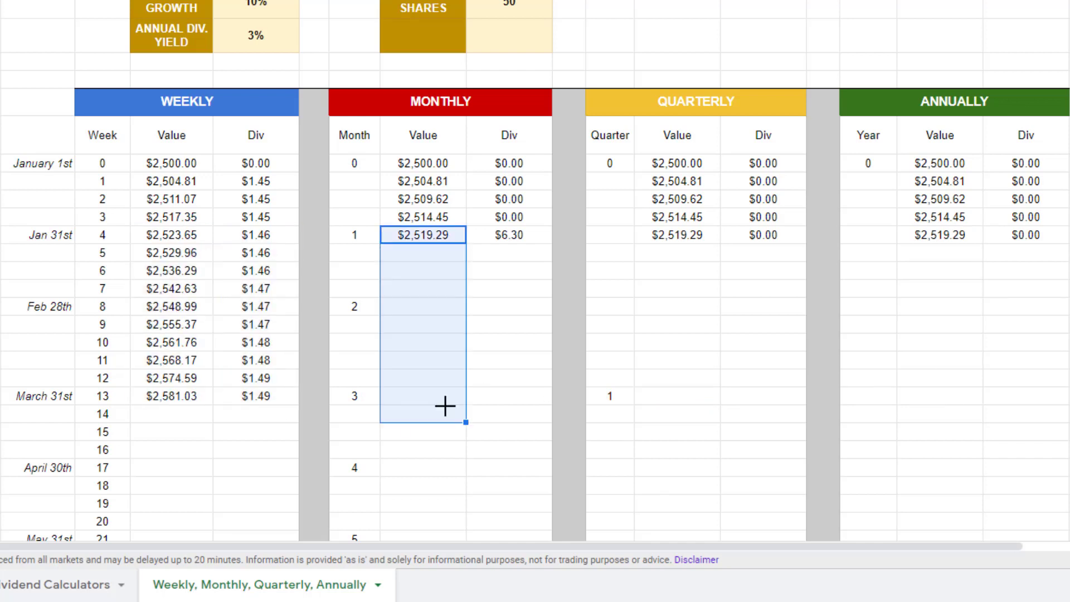
key("ctrl+d")
left_click(508, 235)
left_click_drag(508, 234, 508, 395)
key("ctrl+d")
left_click_drag(677, 235, 762, 396)
key("ctrl+d")
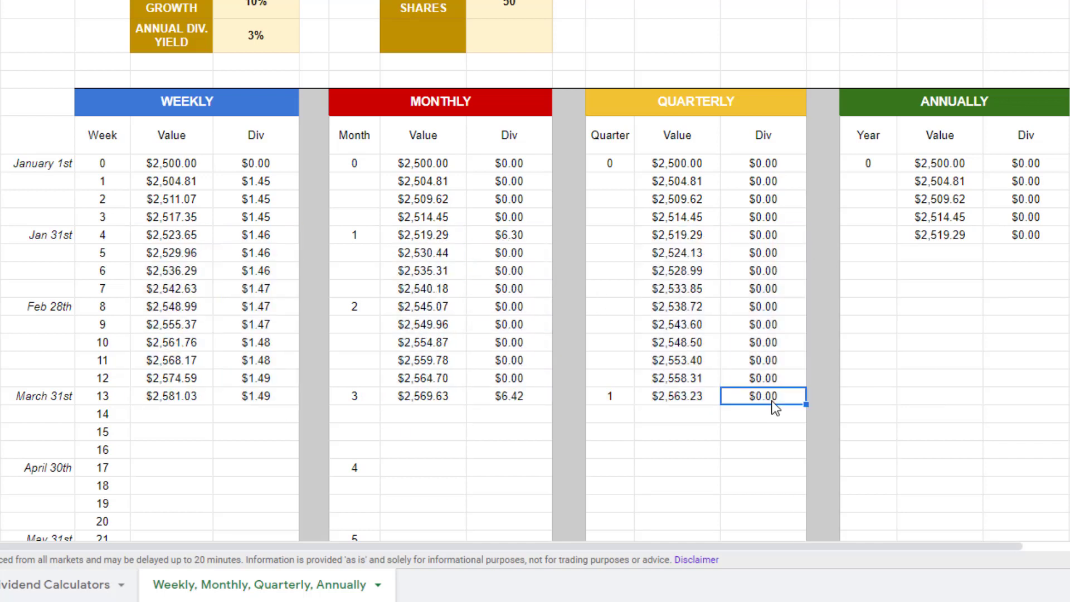
Enter =K25*$D$4/4 in the March 31st Quarterly Div cell, giving a $19.22 dividend.
type("=K25*$D$4/4")
key("Return")
left_click(607, 485)
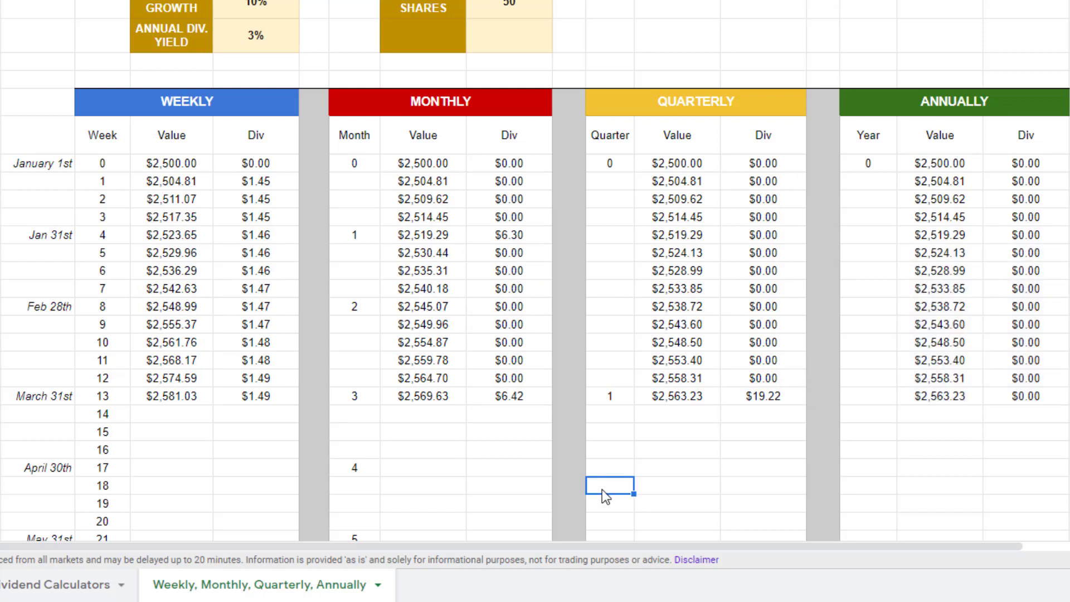
left_click(749, 397)
left_click(199, 436)
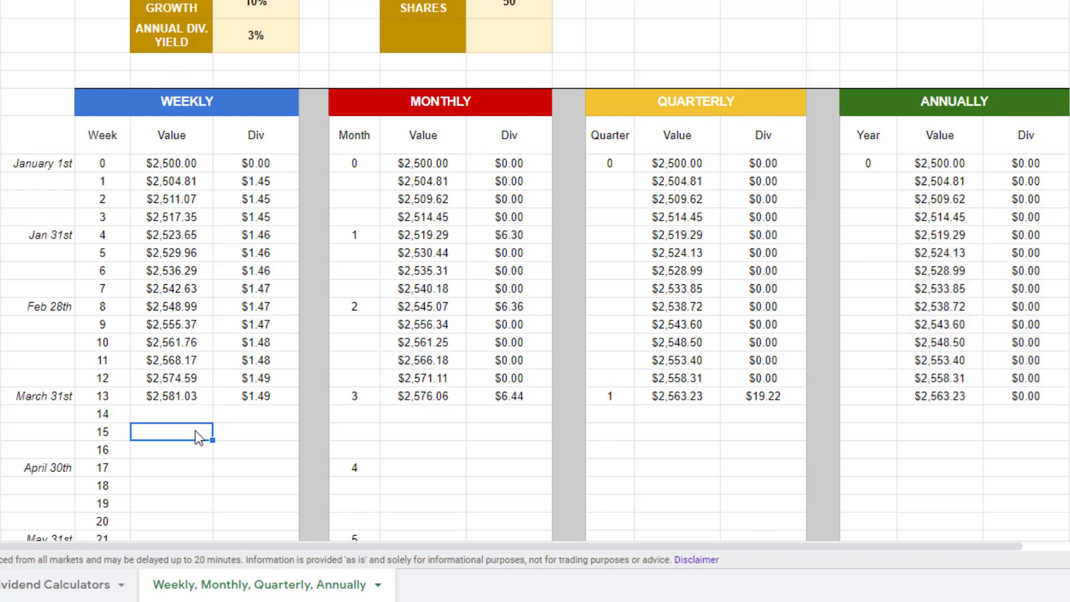
left_click(200, 396)
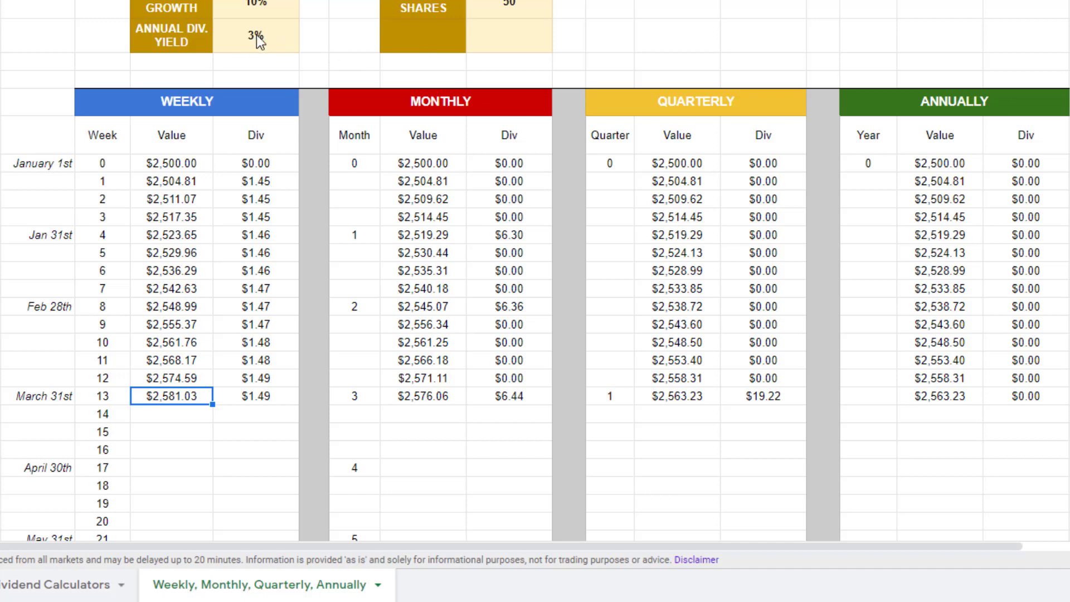
Fill the Weekly values and dividends down to week 52.
scroll(227, 416, "down", 5)
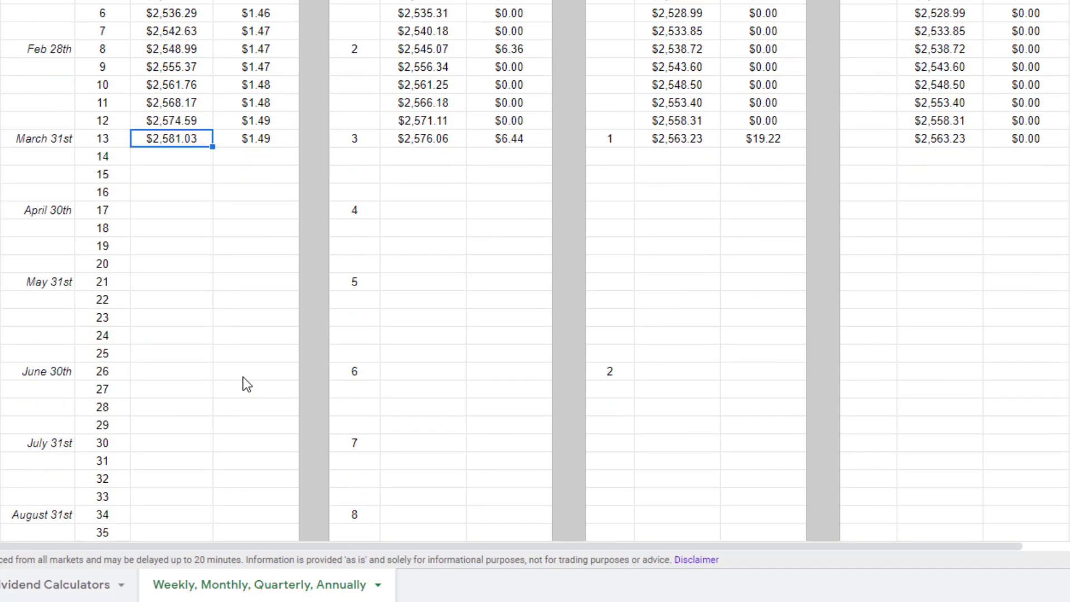
scroll(229, 368, "down", 8)
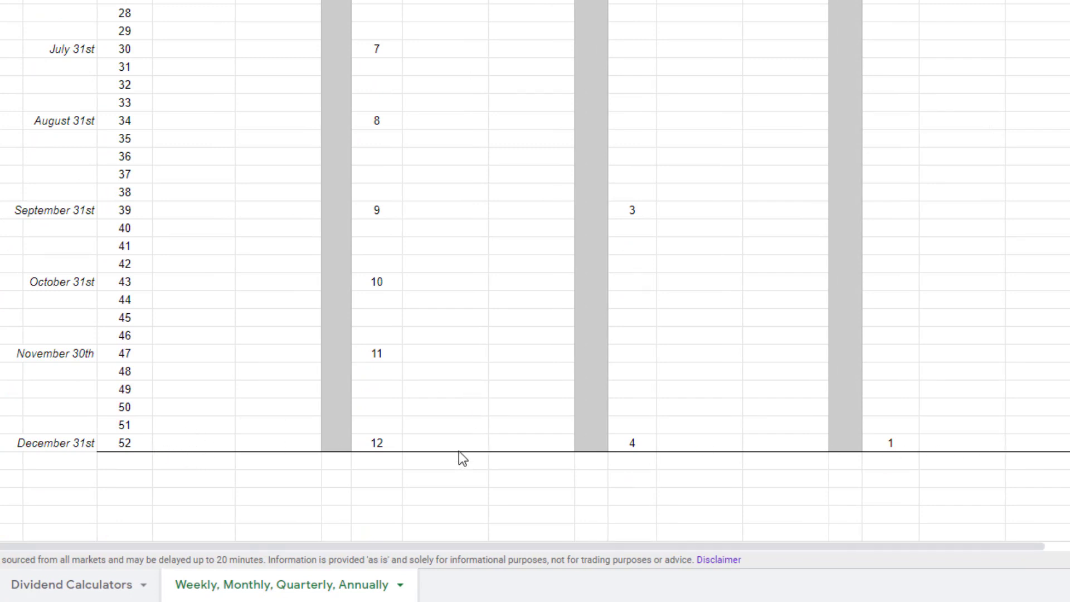
scroll(476, 418, "up", 7)
left_click_drag(234, 146, 234, 487)
left_click(278, 137)
left_click_drag(322, 146, 323, 535)
Fill the Monthly Value and Div columns down to week 52.
scroll(409, 202, "up", 4)
left_click_drag(446, 66, 531, 67)
left_click_drag(574, 76, 575, 156)
left_click_drag(574, 112, 574, 415)
left_click_drag(531, 335, 551, 389)
key("Delete")
left_click_drag(531, 264, 531, 299)
key("Delete")
left_click_drag(531, 193, 545, 227)
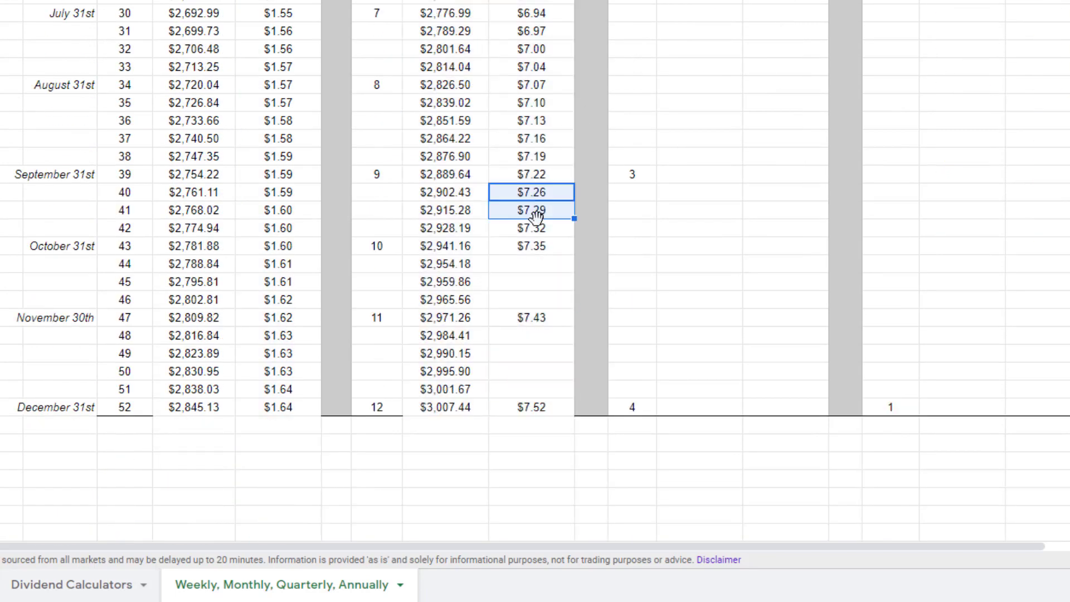
left_click_drag(531, 263, 531, 389)
key("ctrl+v")
Set between-month Monthly dividends to $0.00 and fill the Quarterly and Annually columns to week 52.
scroll(537, 245, "up", 5)
key("ctrl+v")
scroll(590, 262, "up", 5)
key("ctrl+v")
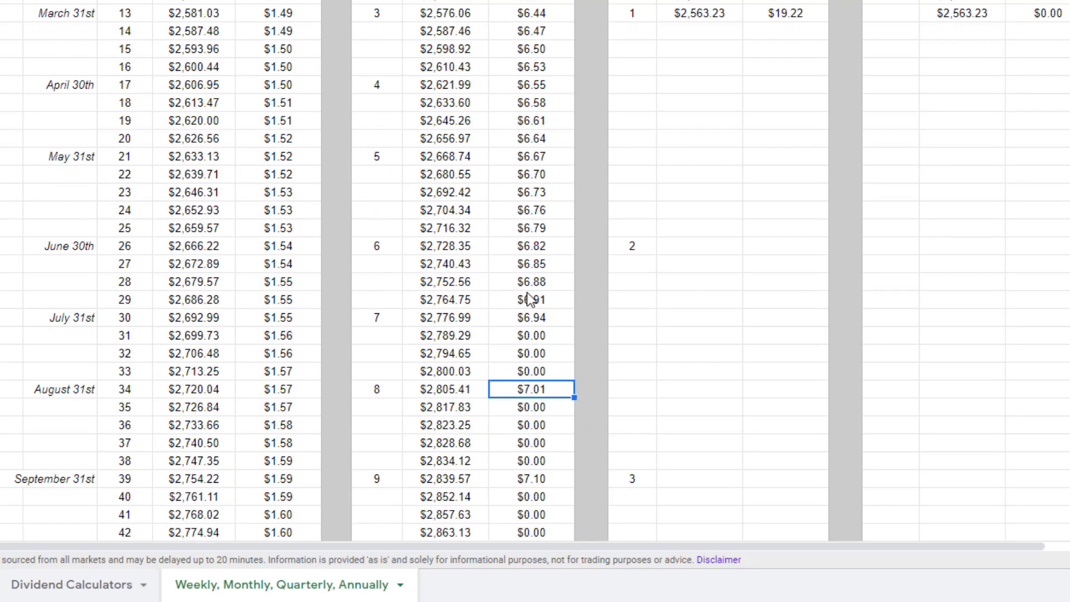
key("ctrl+v")
left_click(531, 317)
left_click_drag(541, 227, 558, 161)
key("ctrl+v")
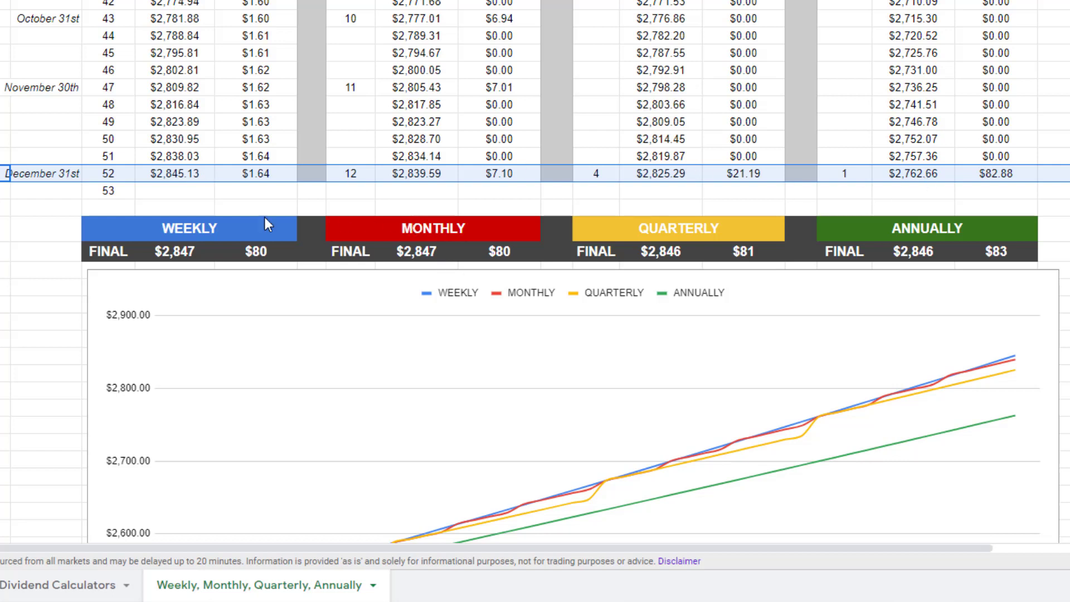
Add week-53 growth-formula Values to the Weekly and Monthly tables.
left_click(188, 195)
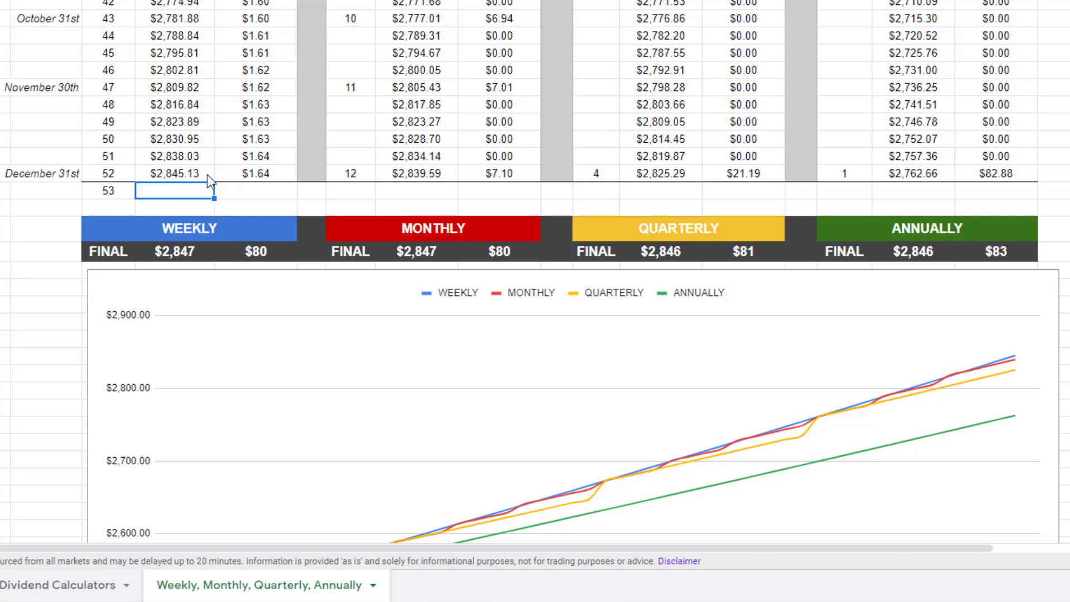
left_click(931, 175)
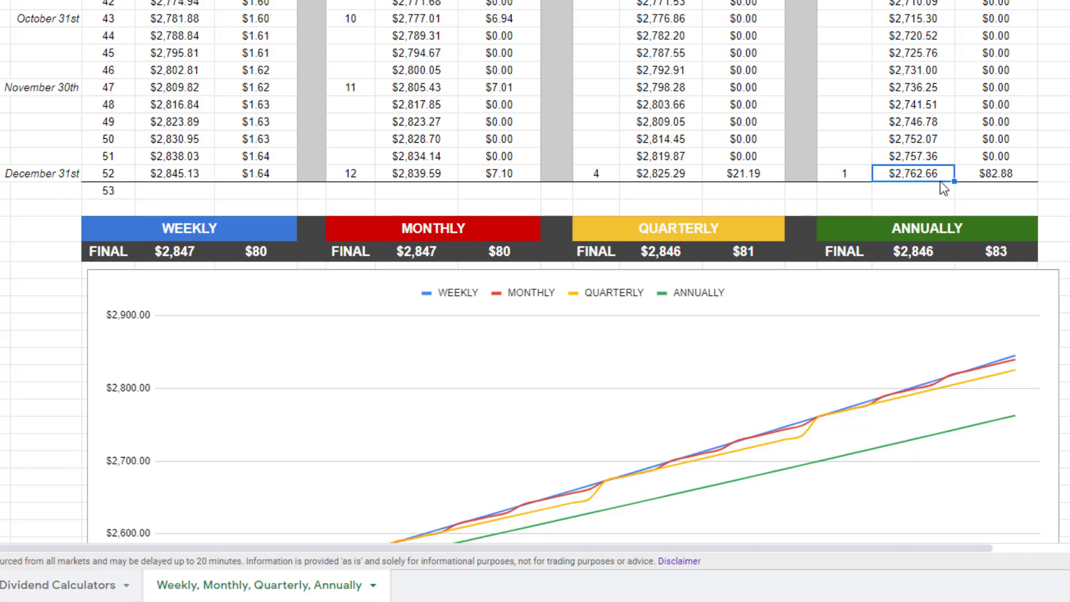
left_click(182, 195)
type("=")
left_click(174, 173)
key("Tab")
key("Return")
Add week-53 growth-formula Values to the Quarterly and Annually tables.
left_click(416, 190)
type("=")
left_click(433, 176)
key("Tab")
key("Return")
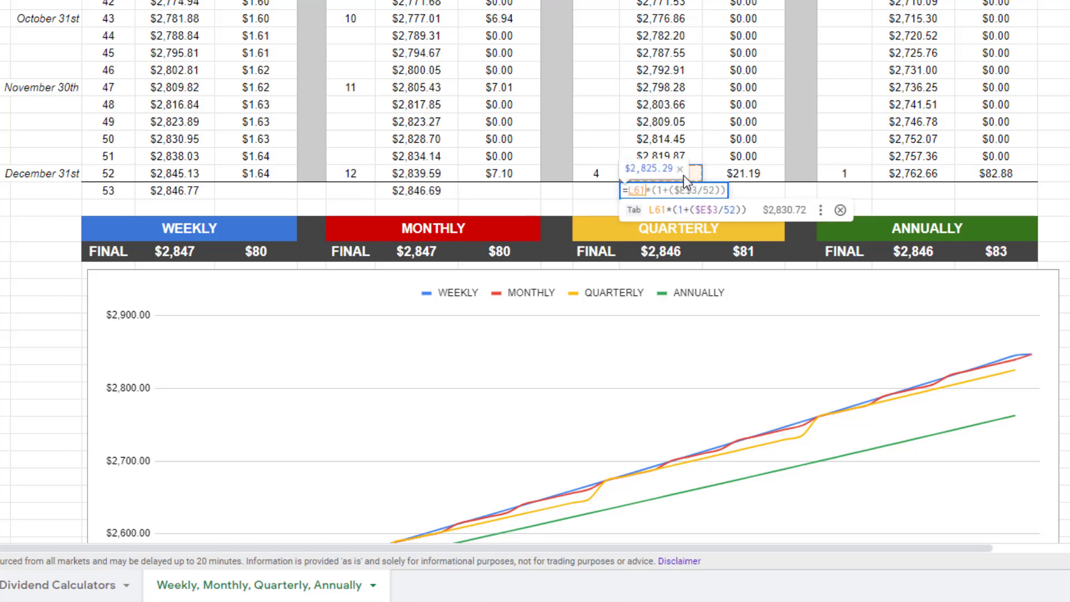
key("Tab")
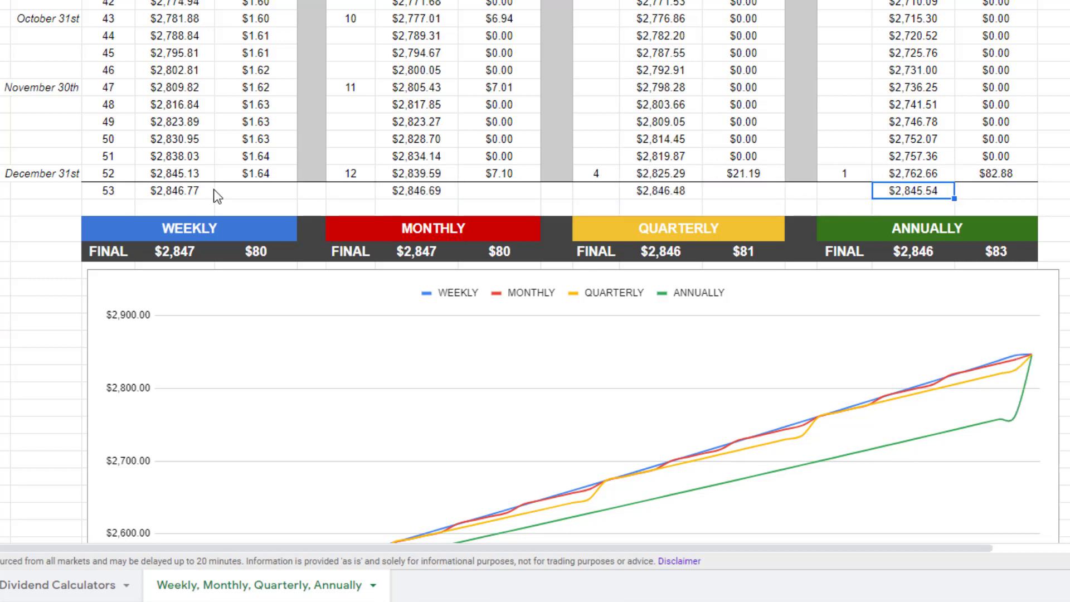
left_click(184, 194)
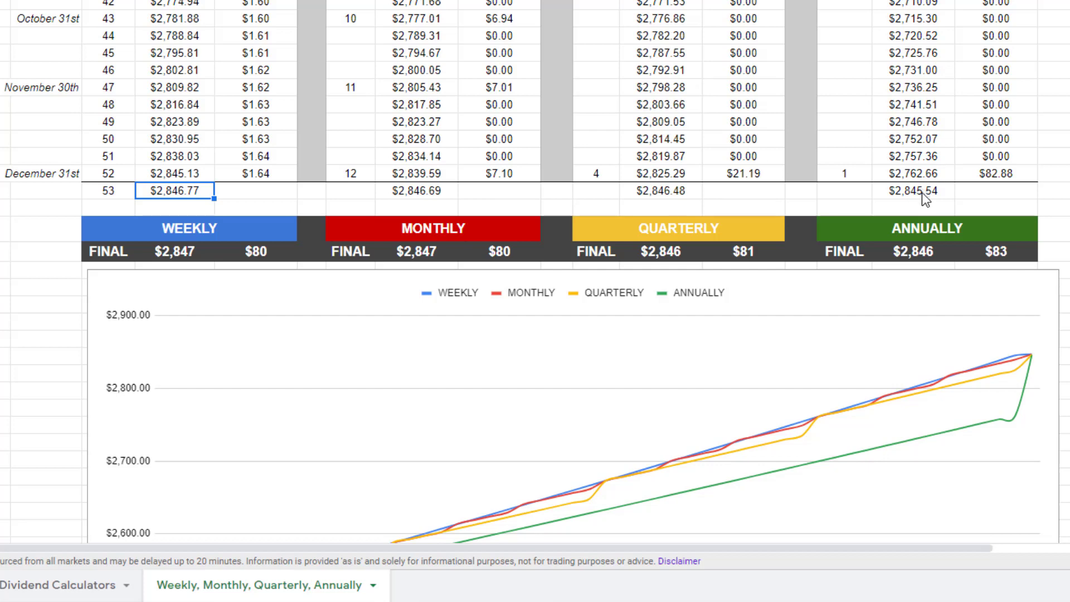
scroll(312, 383, "down", 3)
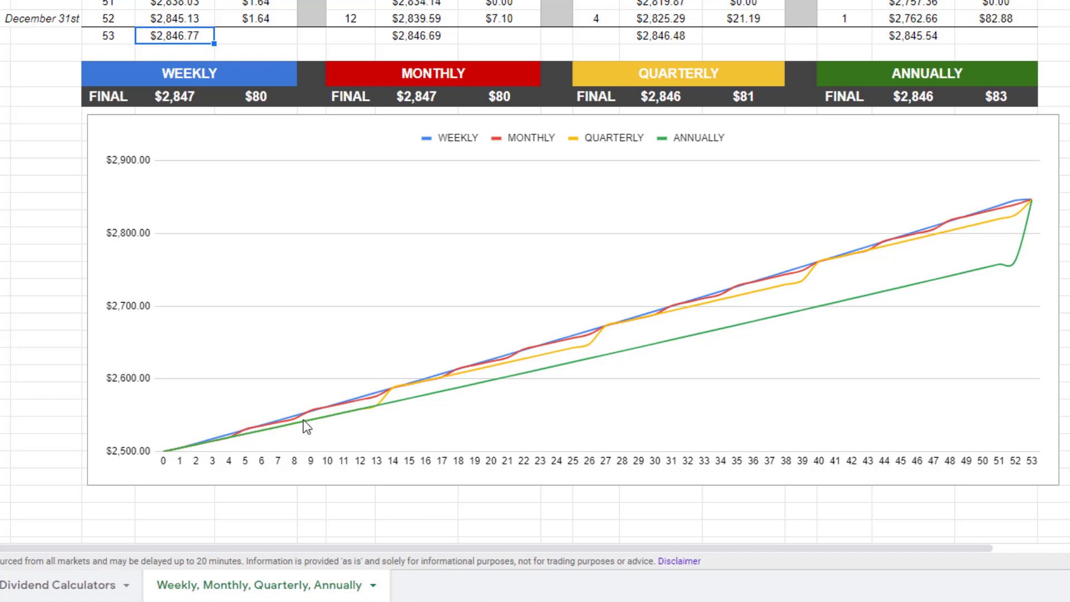
scroll(310, 418, "down", 1)
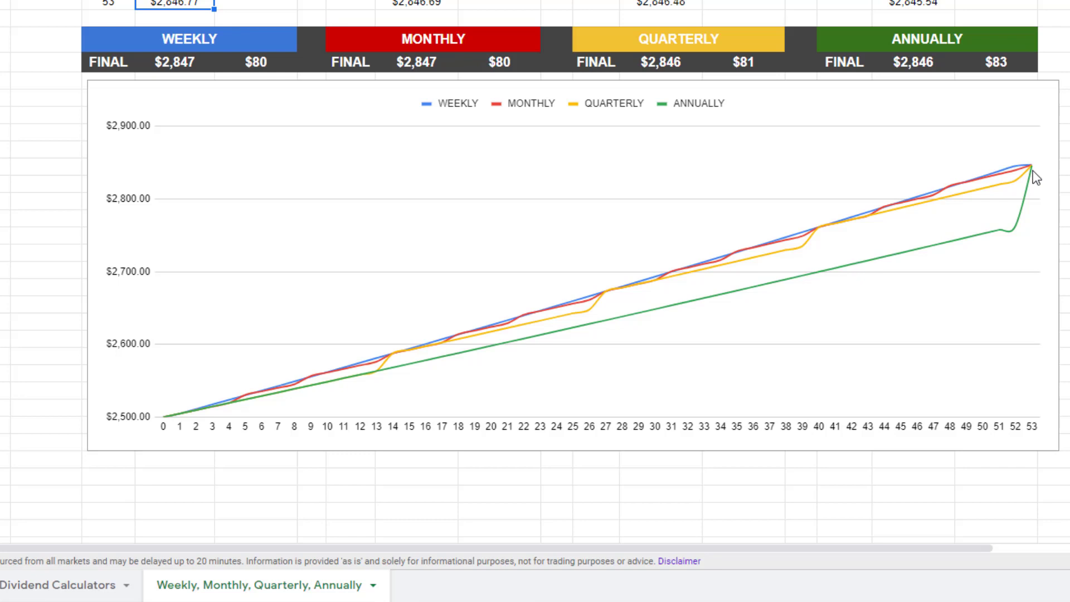
scroll(615, 186, "up", 2)
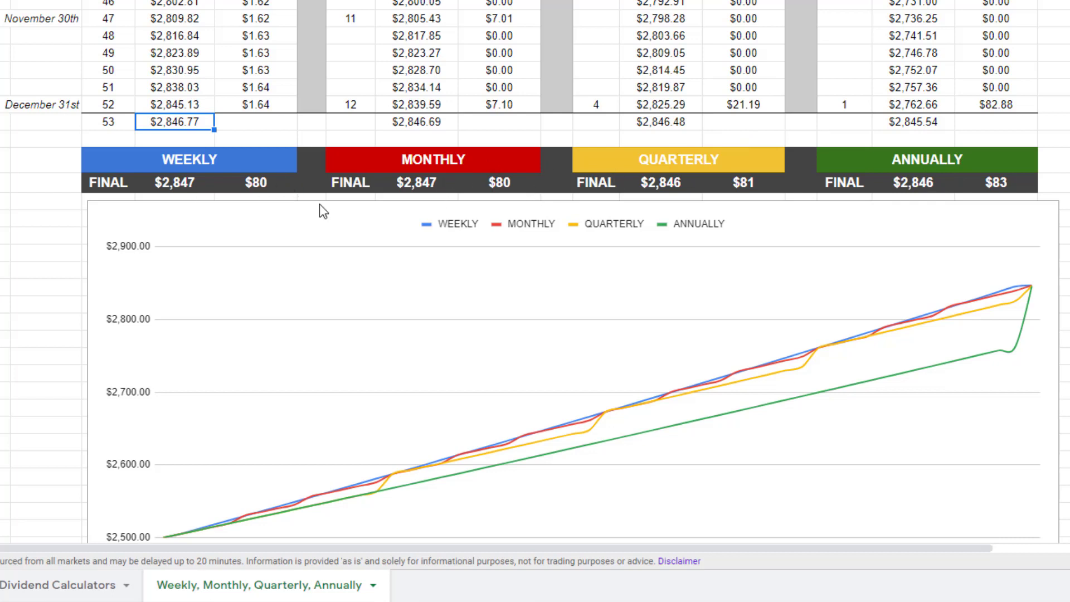
left_click(280, 183)
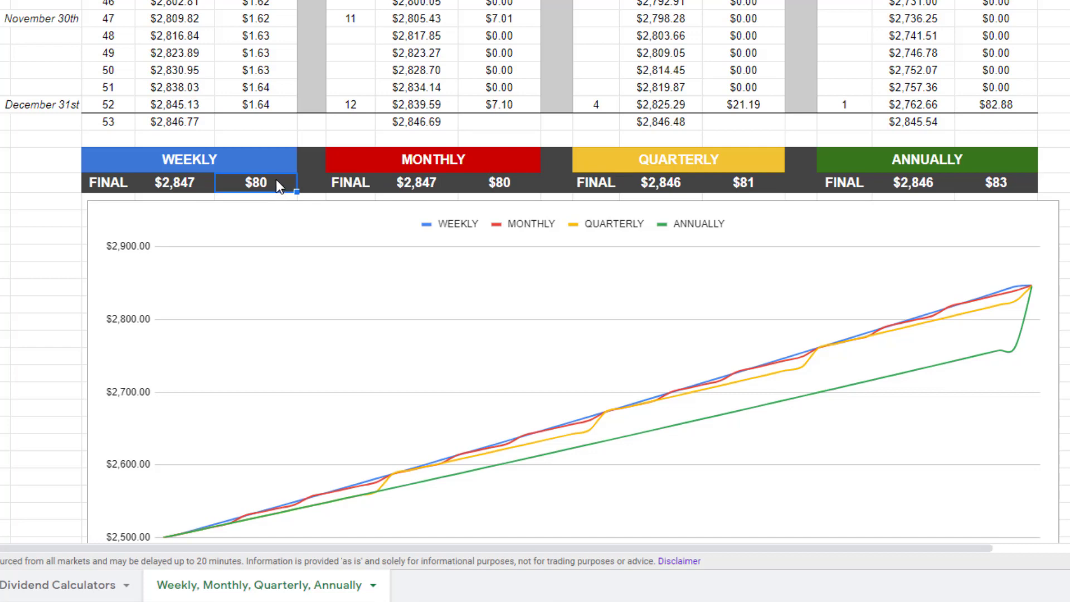
scroll(266, 166, "up", 1)
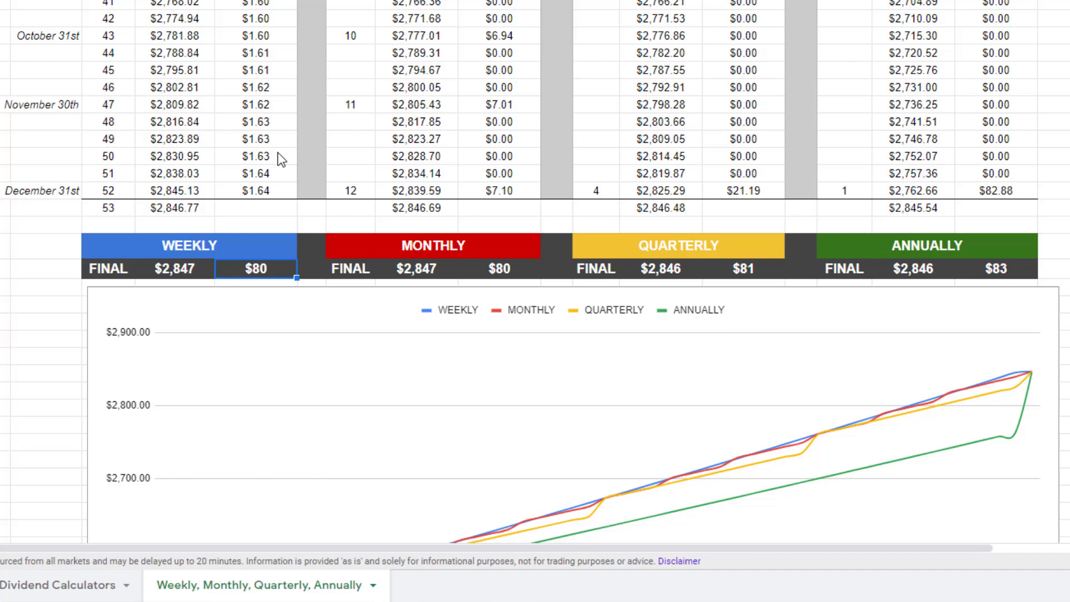
scroll(278, 152, "up", 15)
left_click(253, 151)
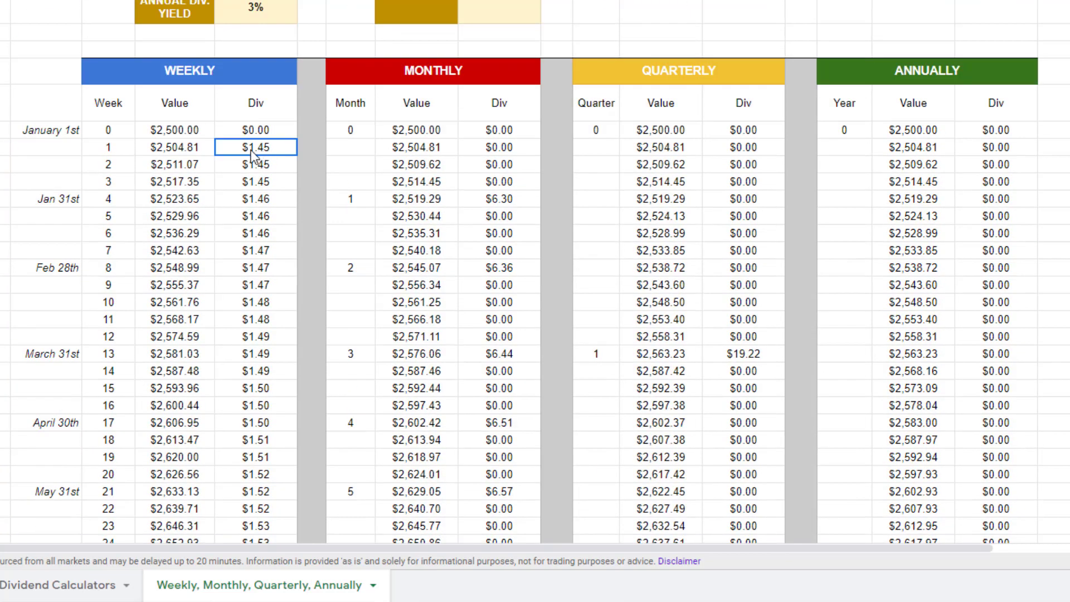
scroll(223, 201, "down", 6)
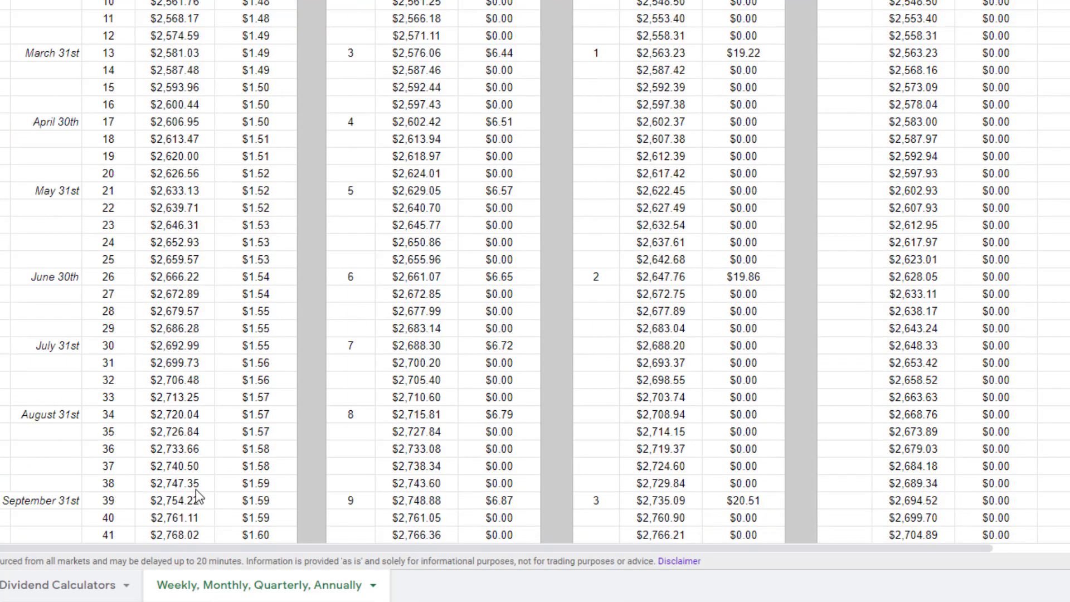
scroll(195, 520, "down", 5)
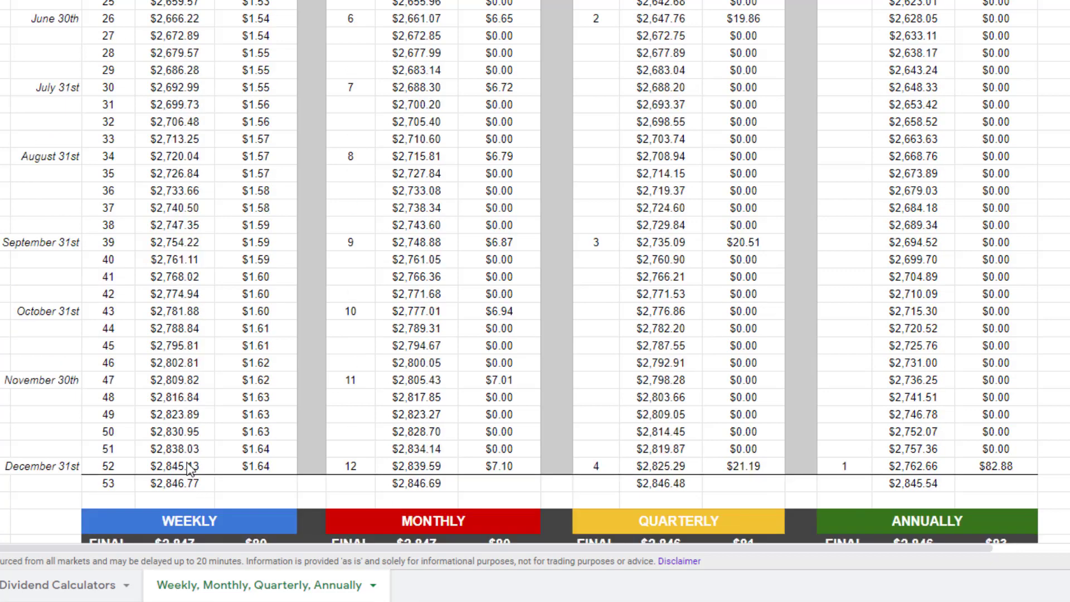
left_click(185, 468)
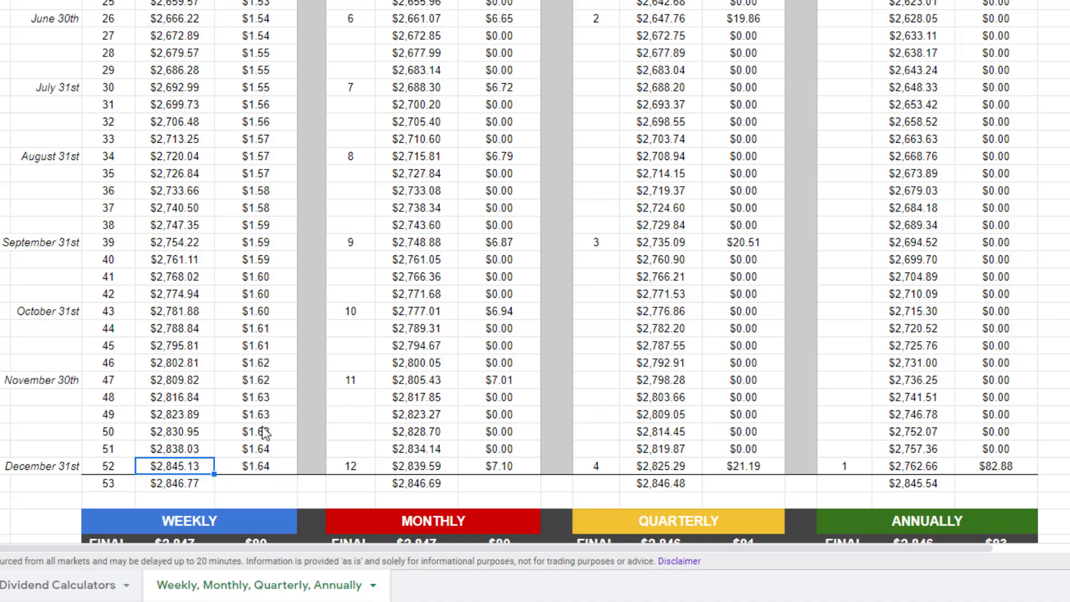
scroll(262, 279, "up", 10)
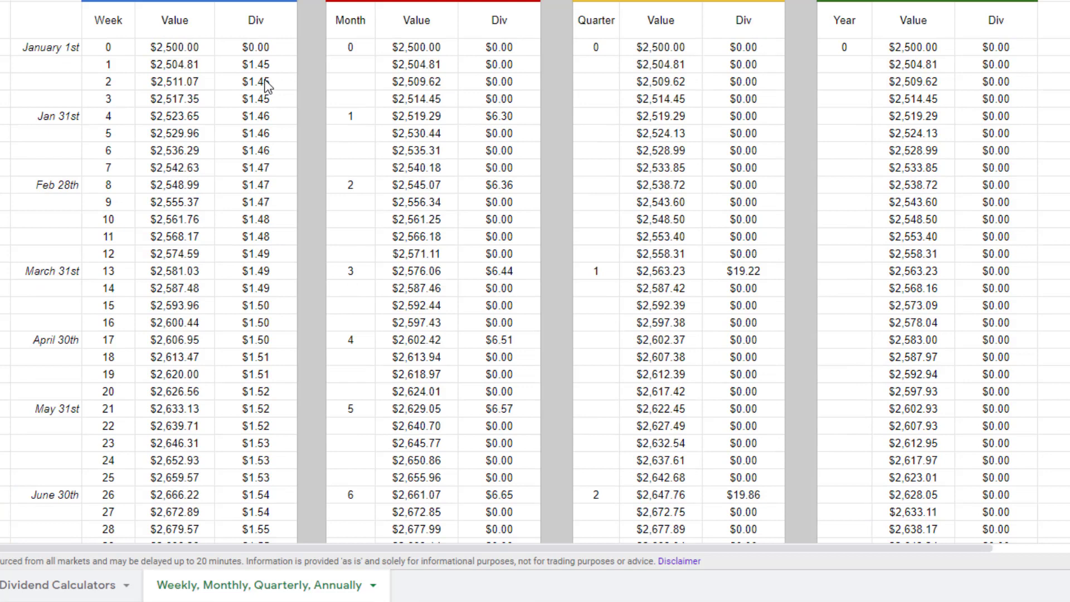
scroll(268, 88, "up", 2)
left_click(280, 44)
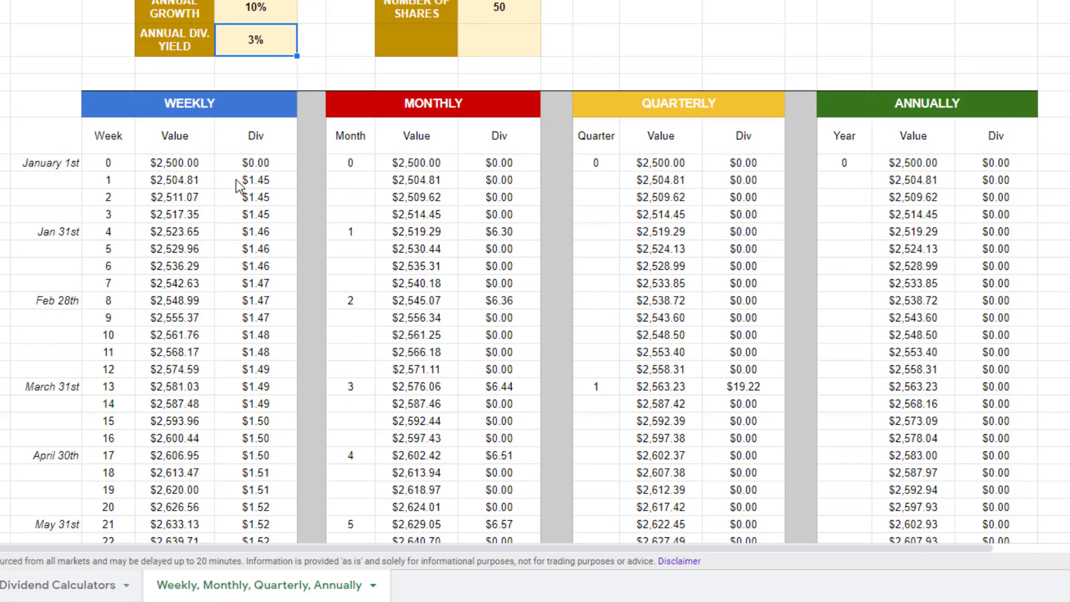
scroll(236, 179, "down", 3)
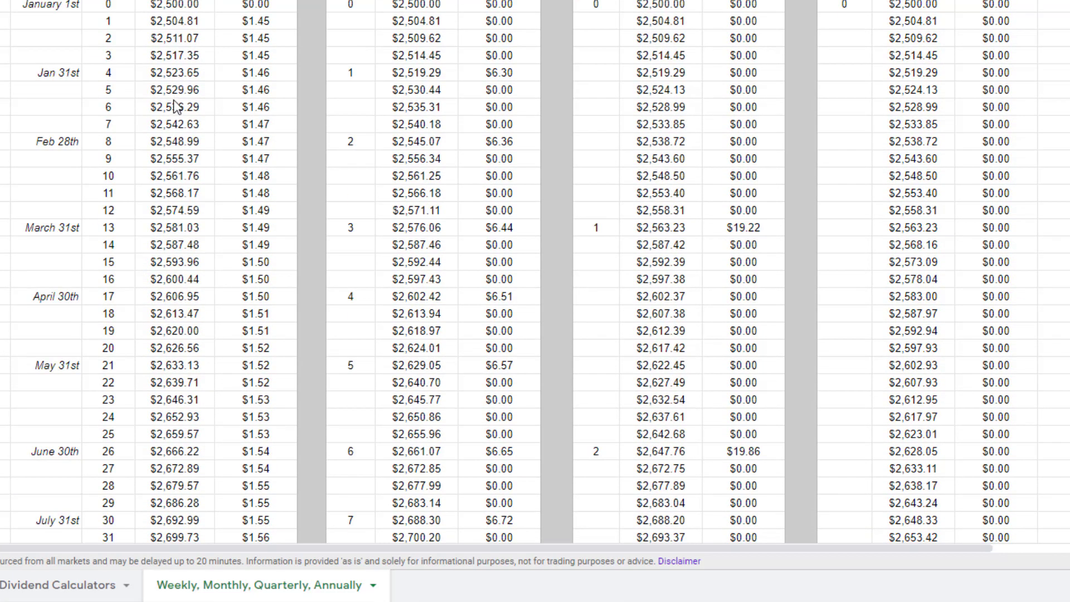
left_click(195, 25)
left_click_drag(192, 38, 189, 58)
left_click_drag(276, 21, 273, 310)
scroll(272, 311, "down", 10)
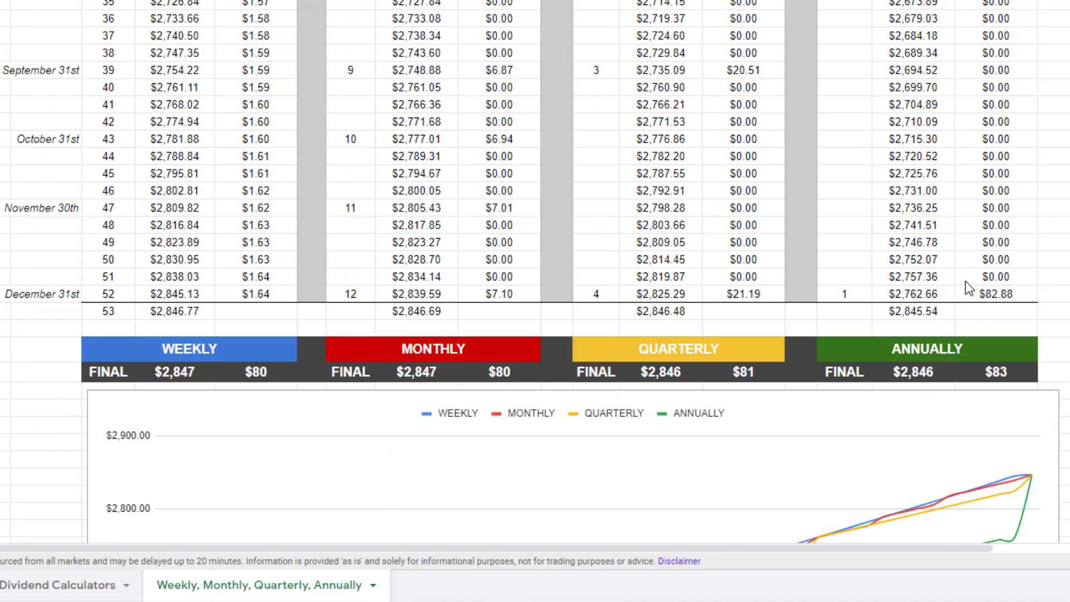
left_click(972, 298)
left_click_drag(906, 305, 986, 306)
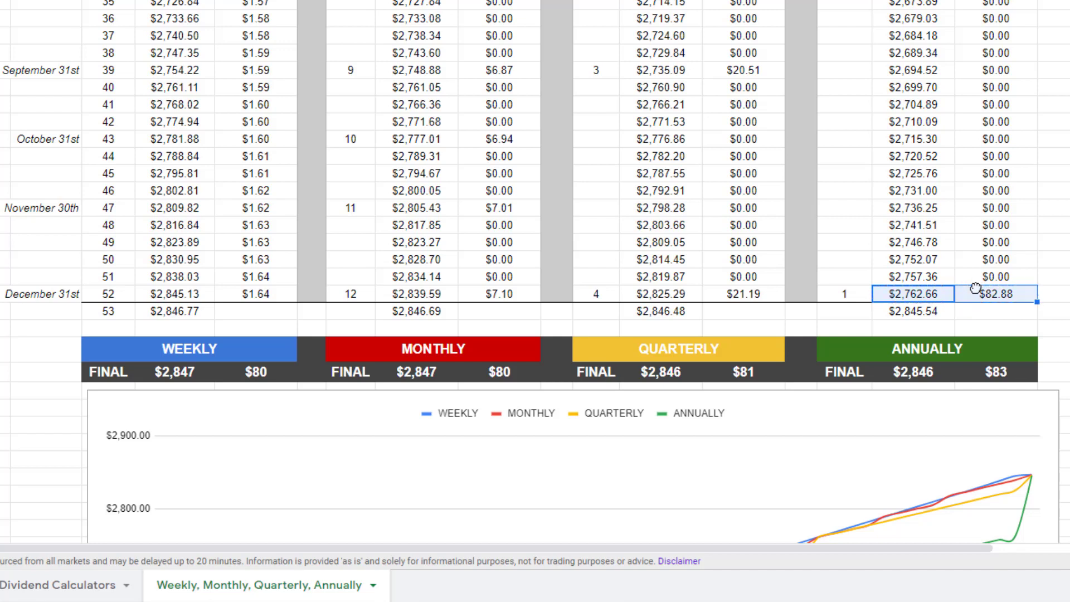
left_click(979, 299)
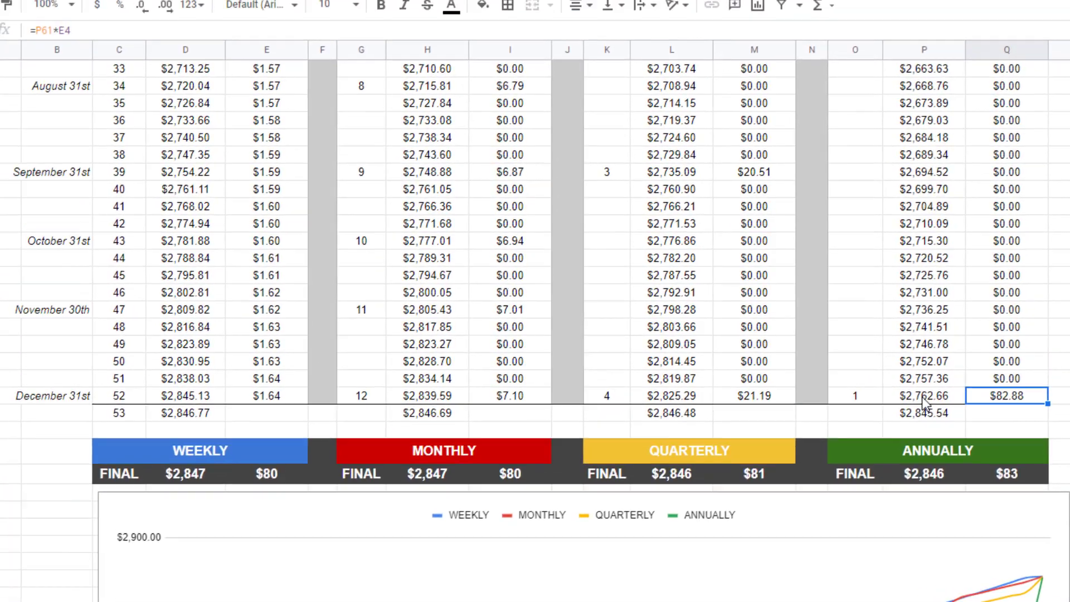
scroll(484, 17, "up", 10)
left_click(484, 16)
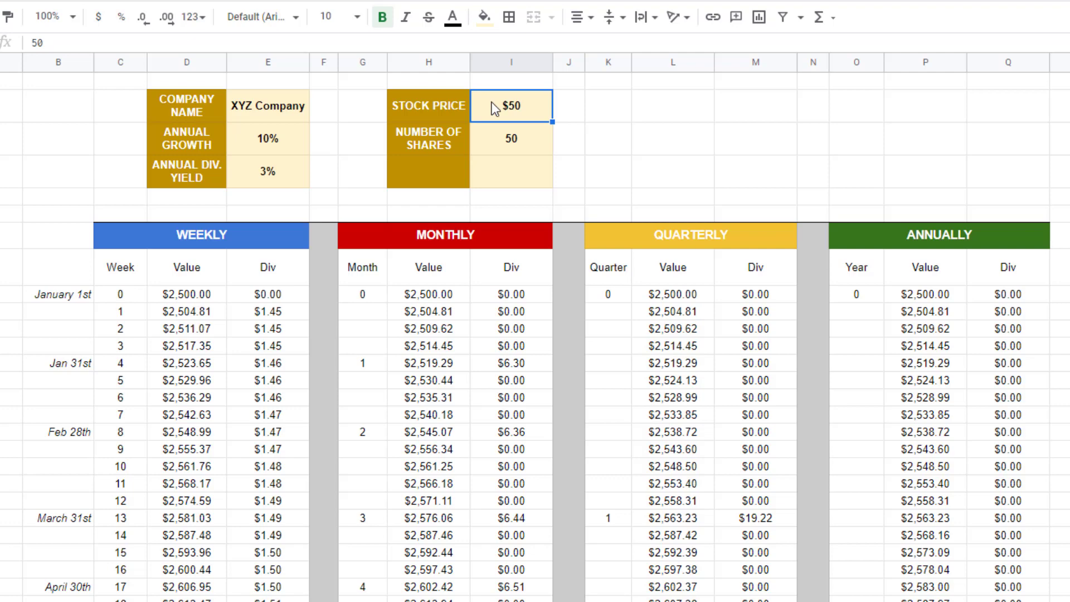
Enter 450 as Stock Price and 10000 as Number of Shares, then check the FINAL totals near $5.12 million.
type("450")
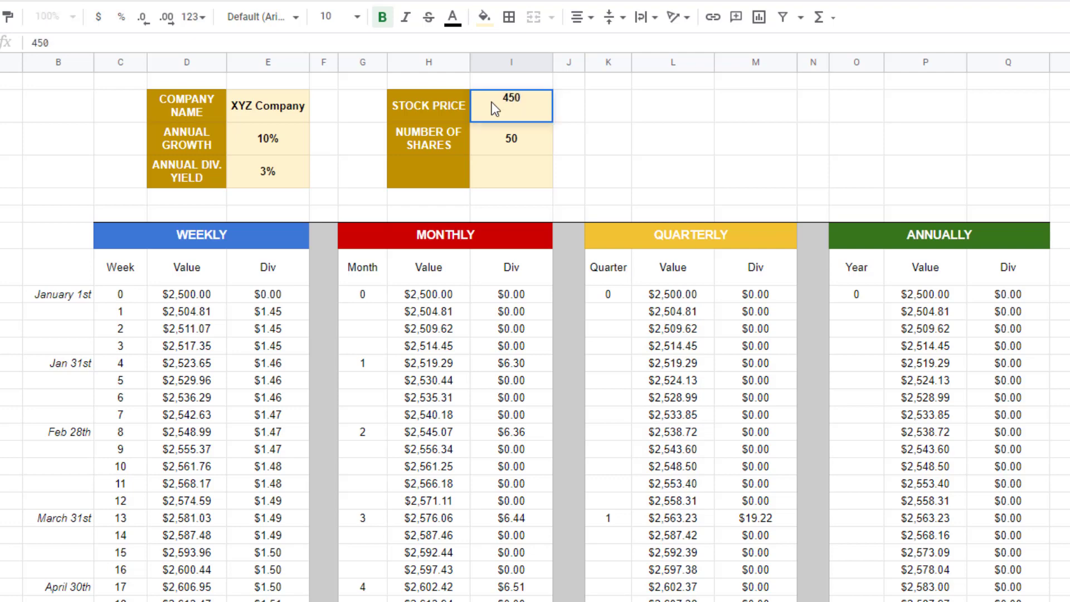
key("Return")
type("10000")
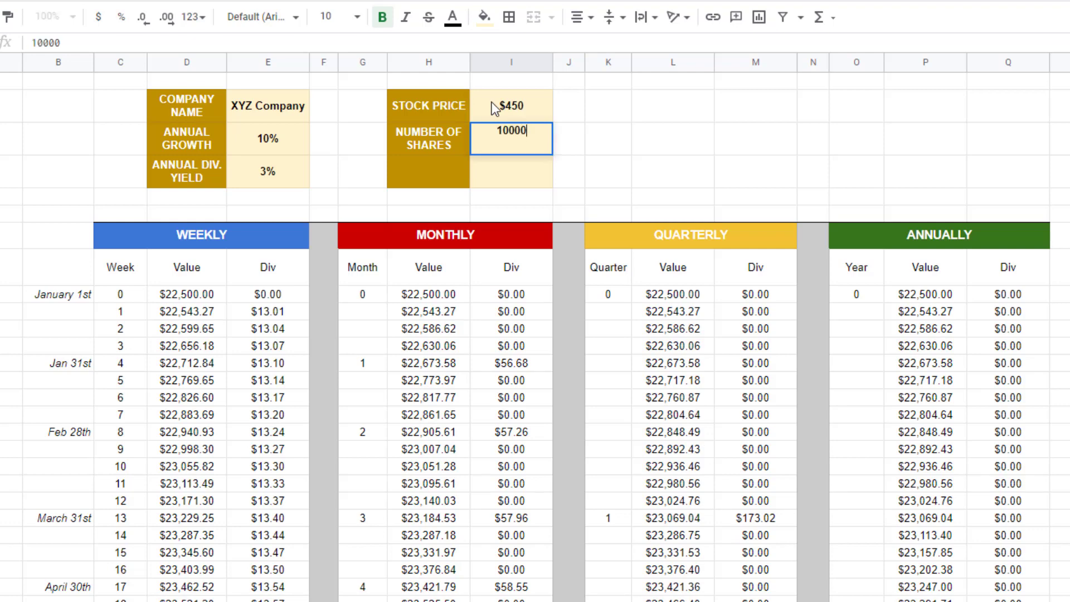
key("Return")
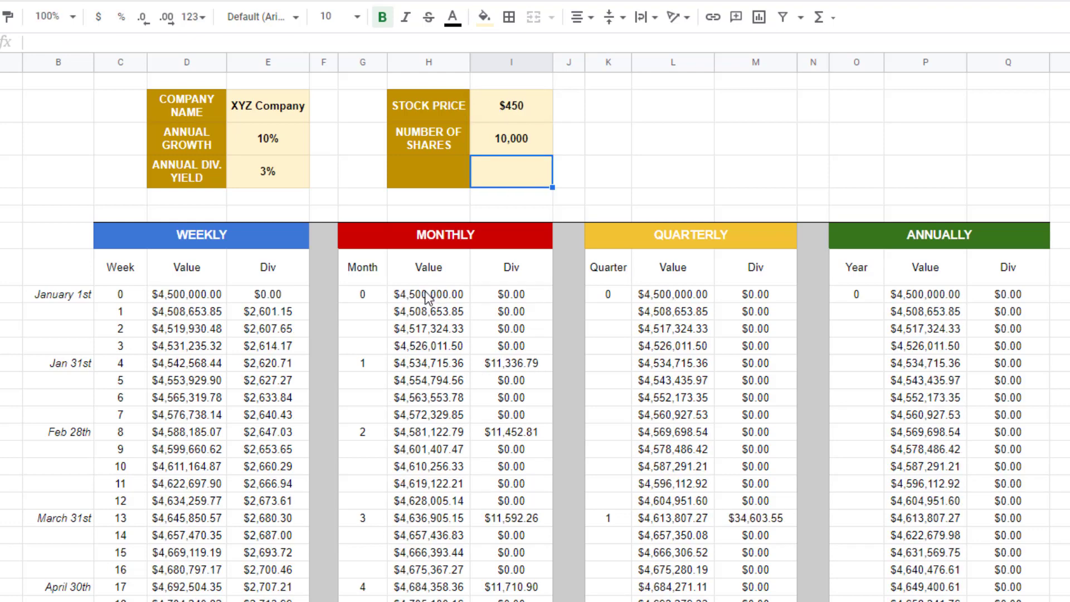
key("ctrl+End")
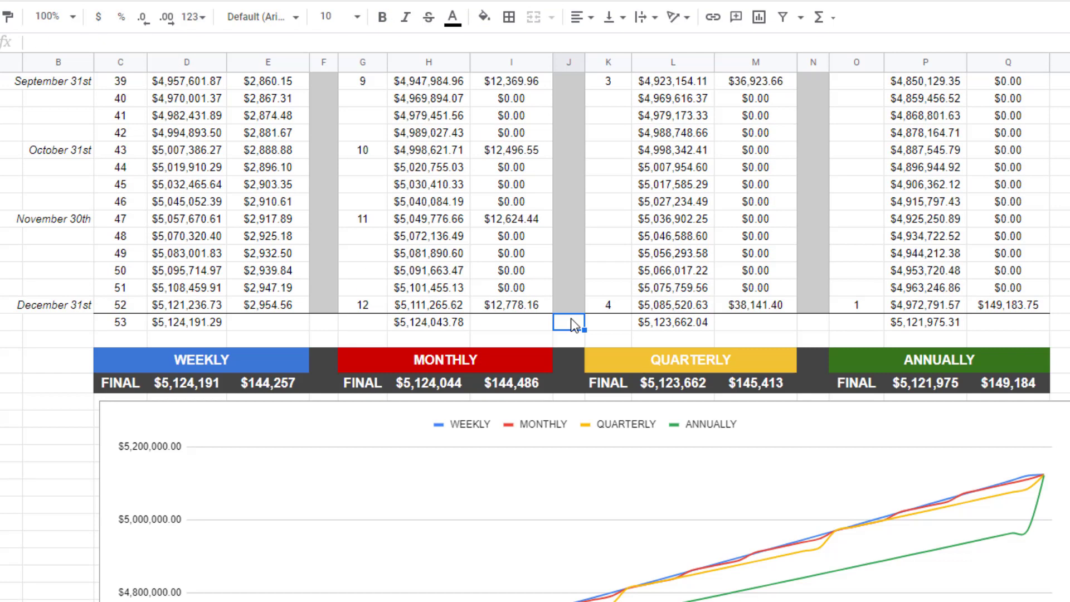
left_click(2, 305)
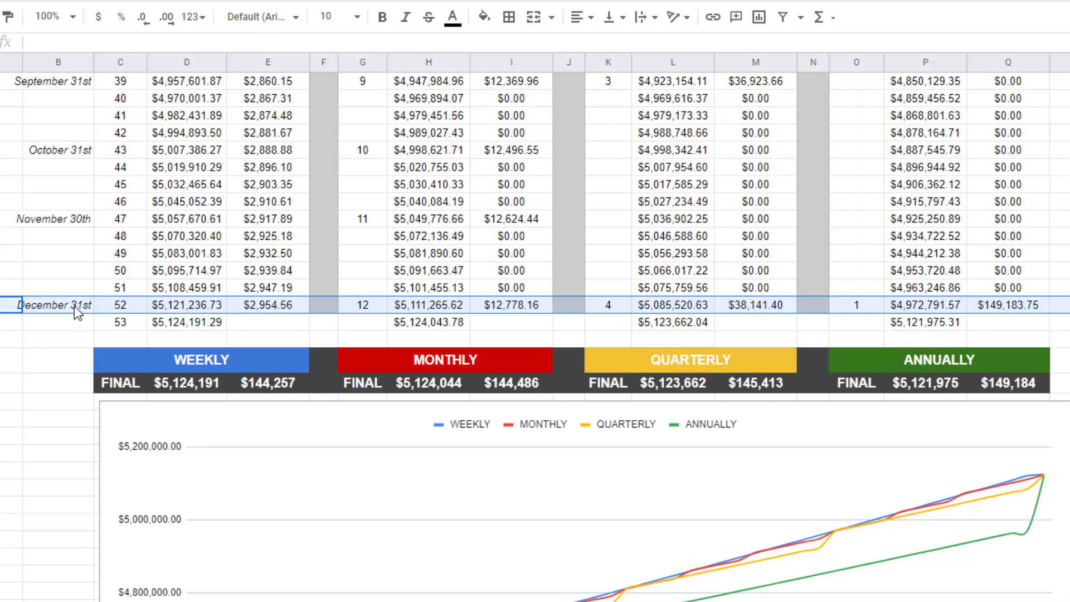
scroll(76, 312, "up", 15)
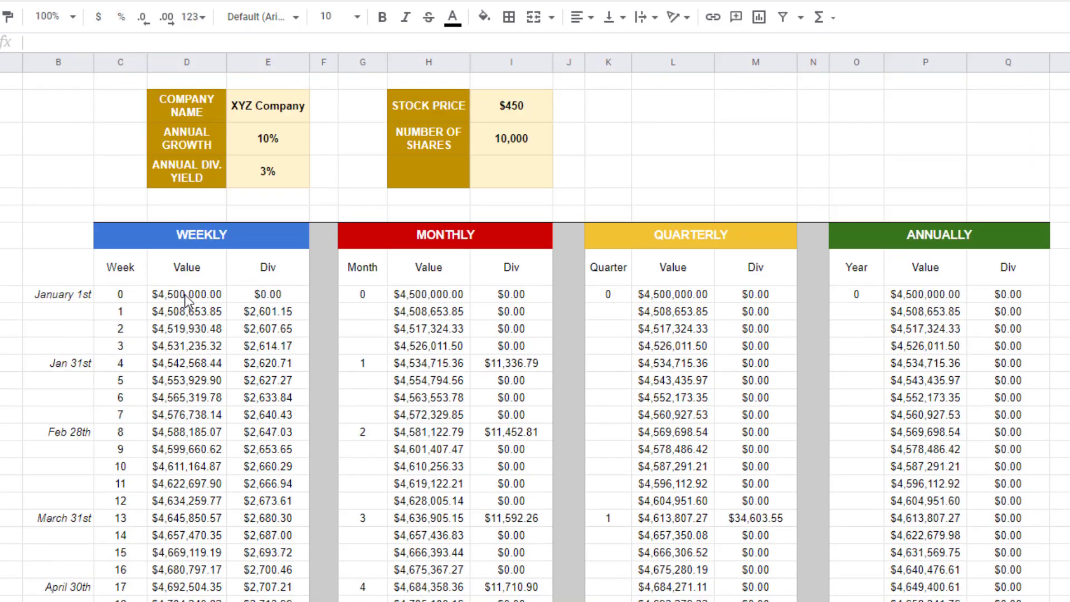
scroll(88, 445, "down", 15)
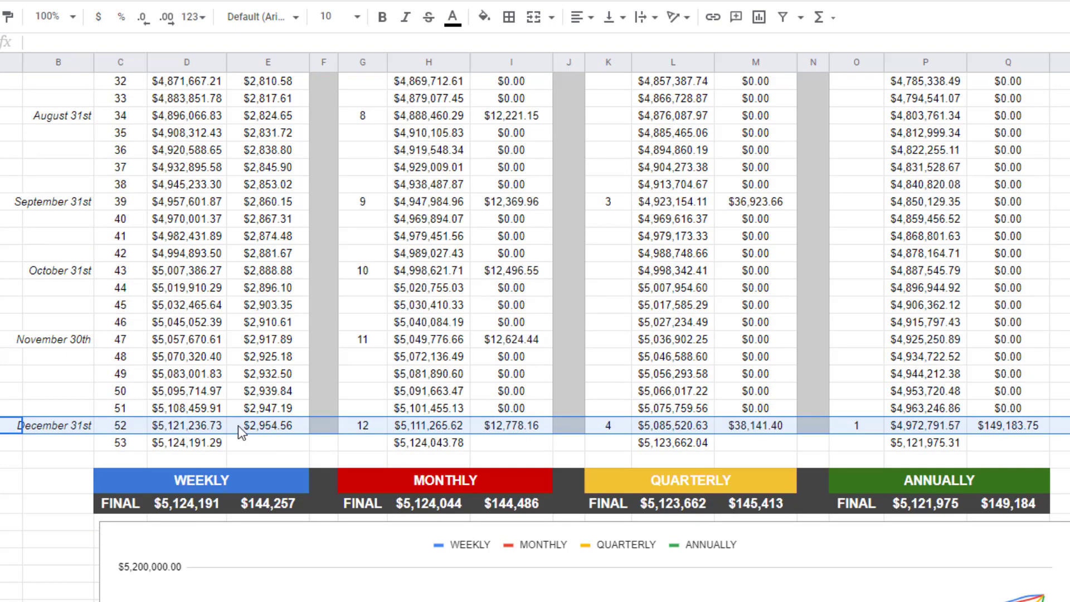
left_click(574, 445)
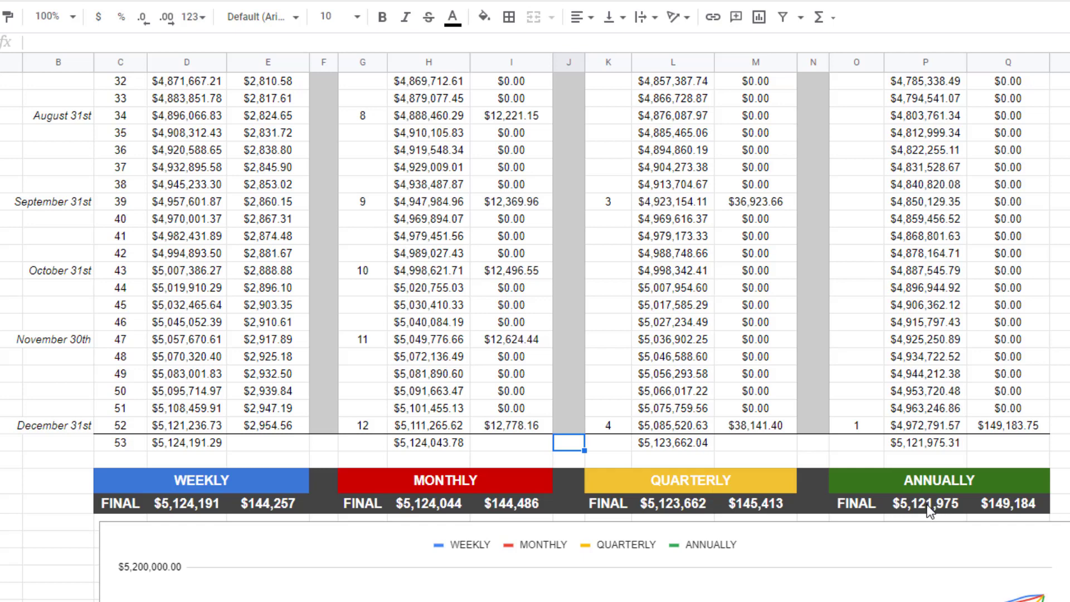
left_click(198, 482)
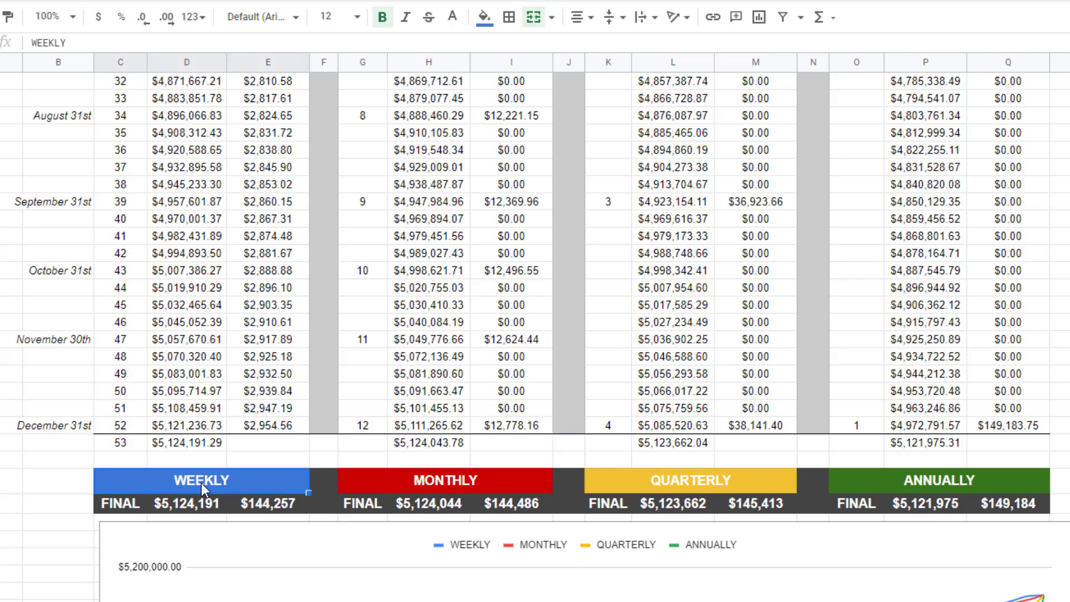
left_click(460, 480)
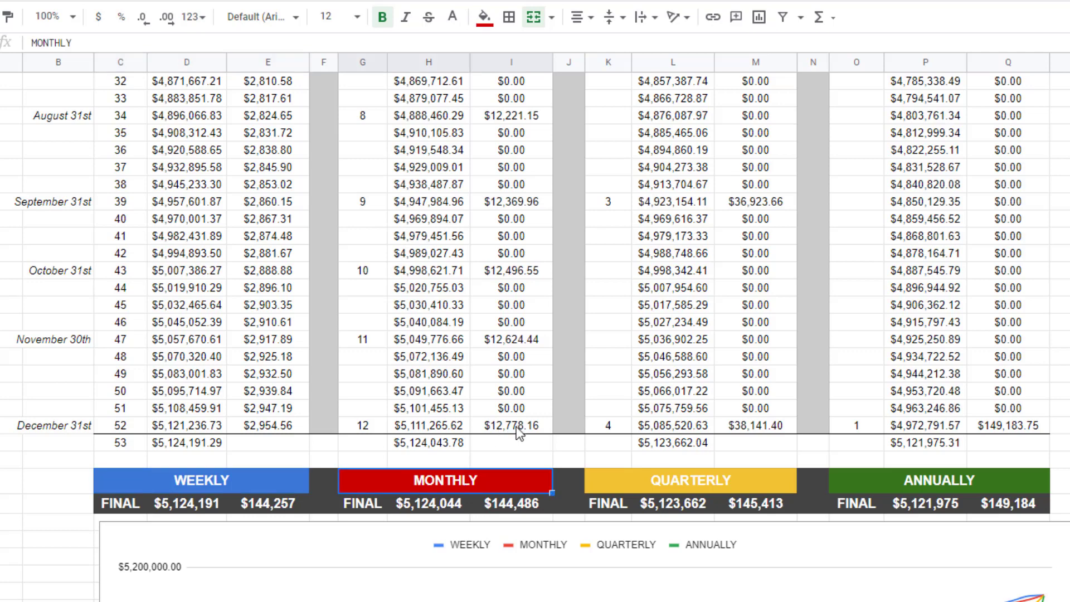
left_click(199, 508)
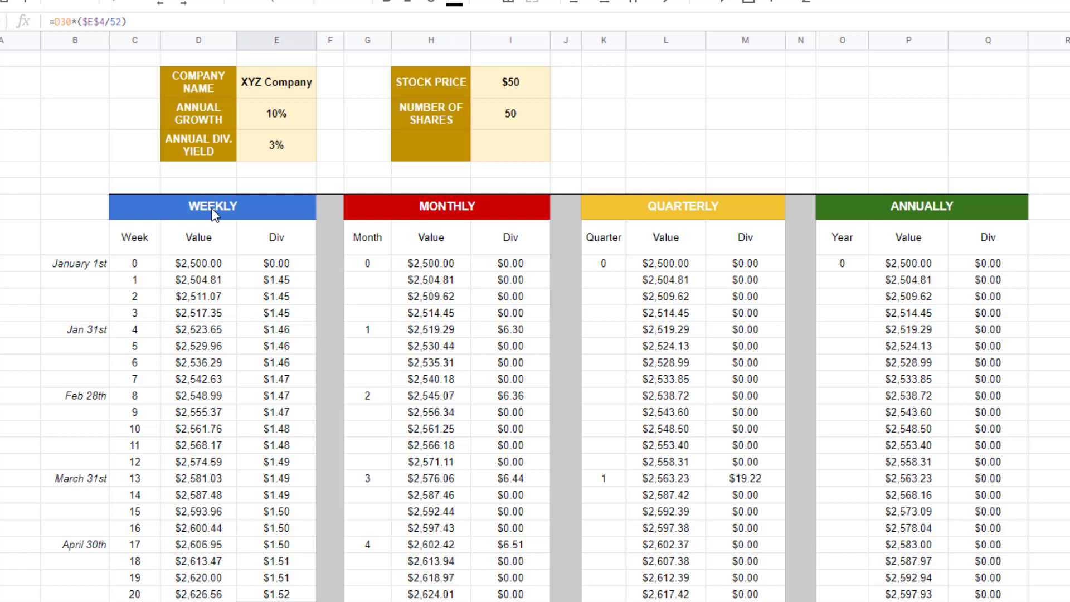
left_click(401, 384)
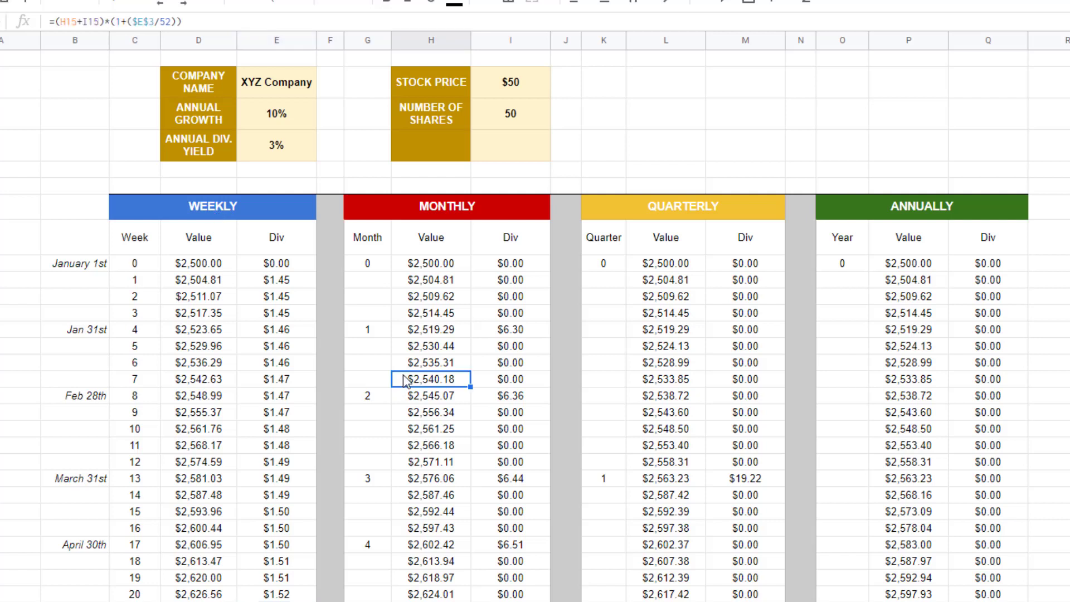
left_click(433, 396)
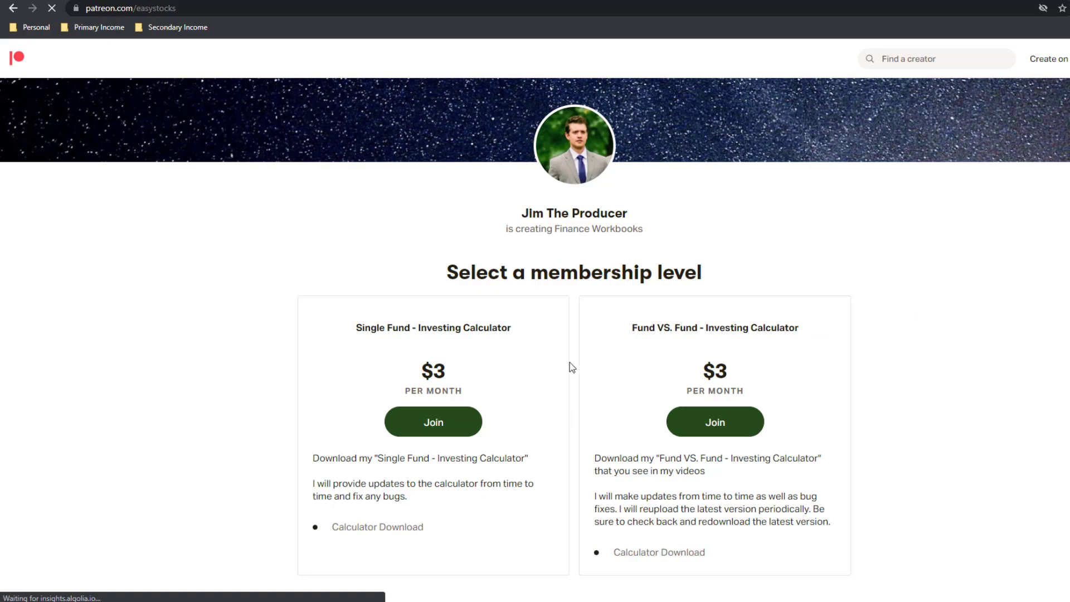
scroll(574, 370, "down", 1)
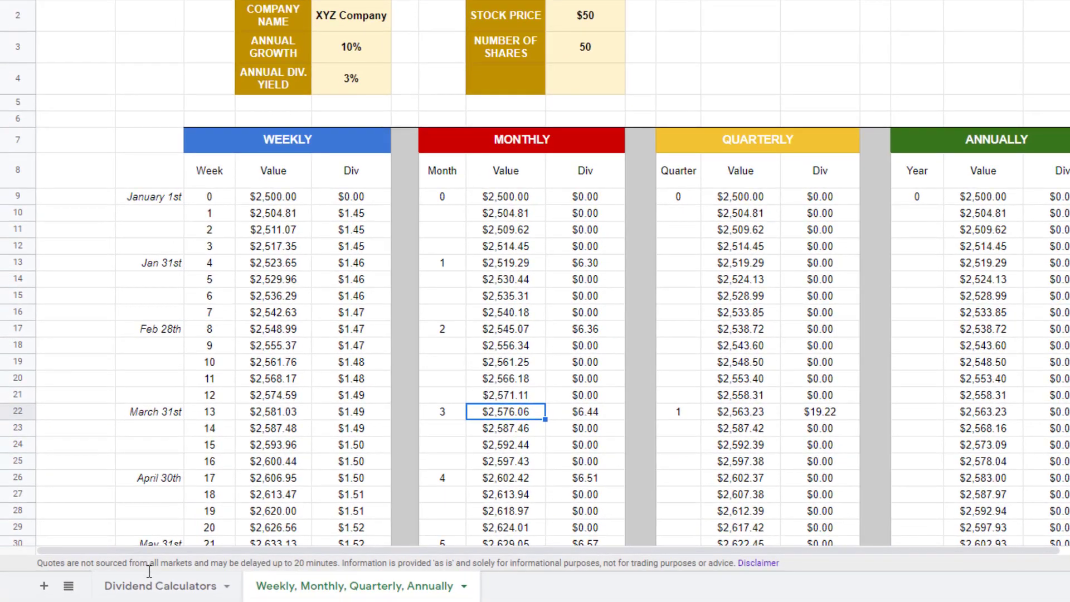
left_click(156, 585)
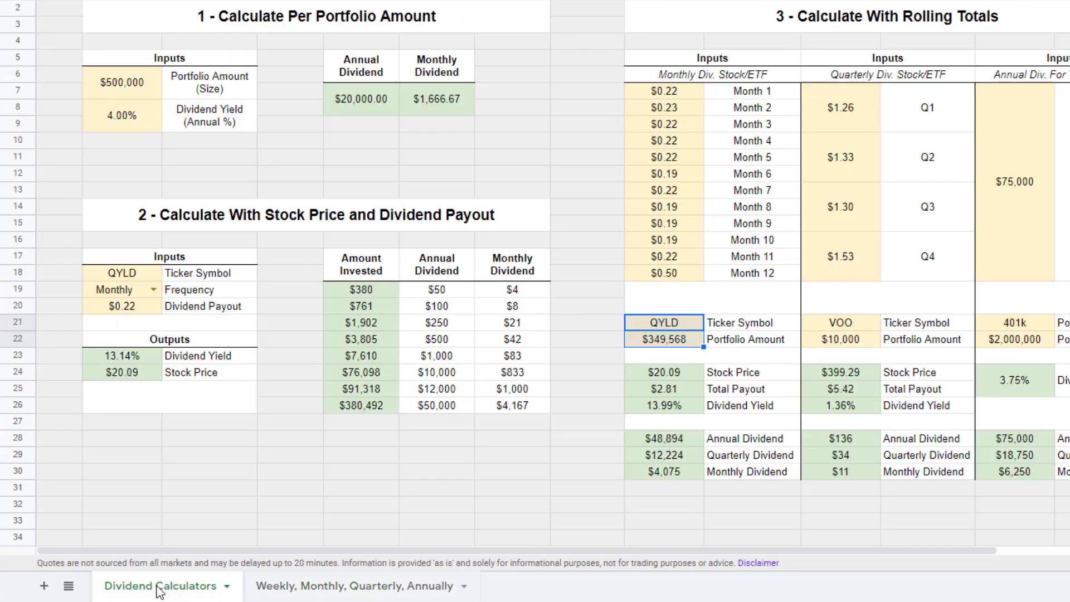